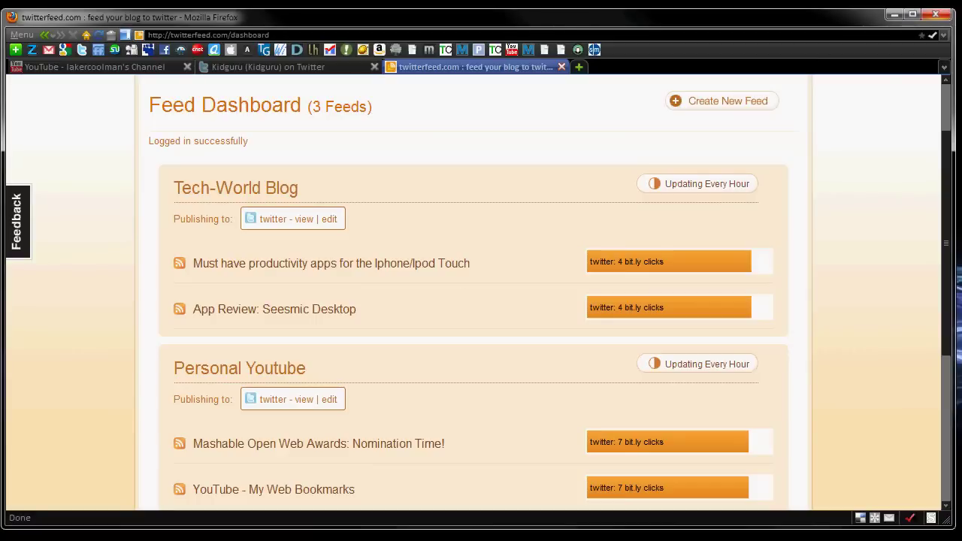
- Look over the Twitter profile the feeds post to, then return to the Twitterfeed dashboard
left_click(290, 72)
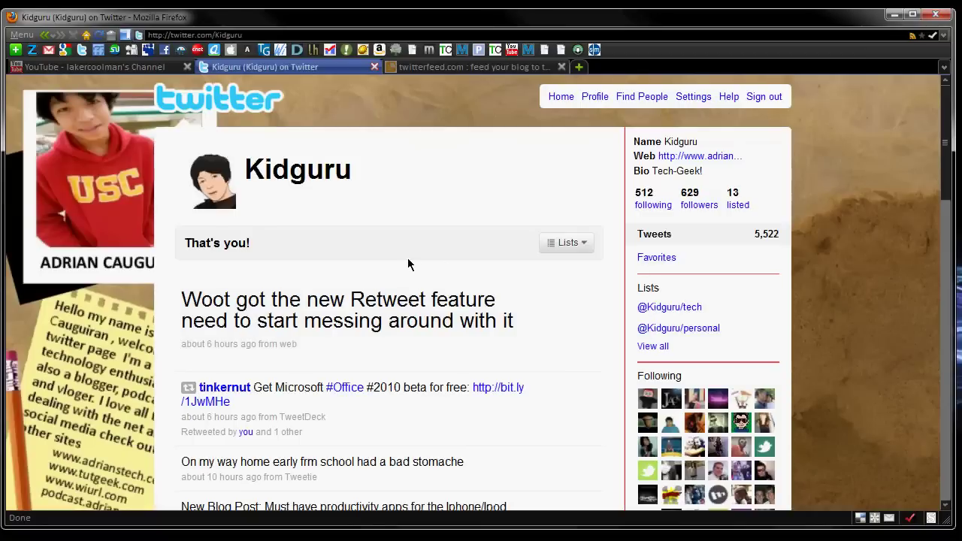
scroll(273, 238, "down", 1)
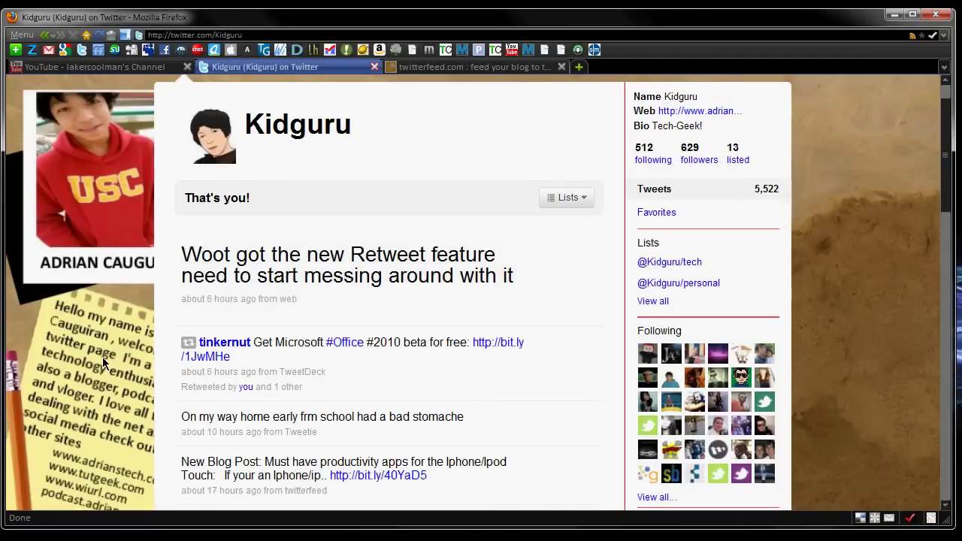
scroll(485, 347, "up", 1)
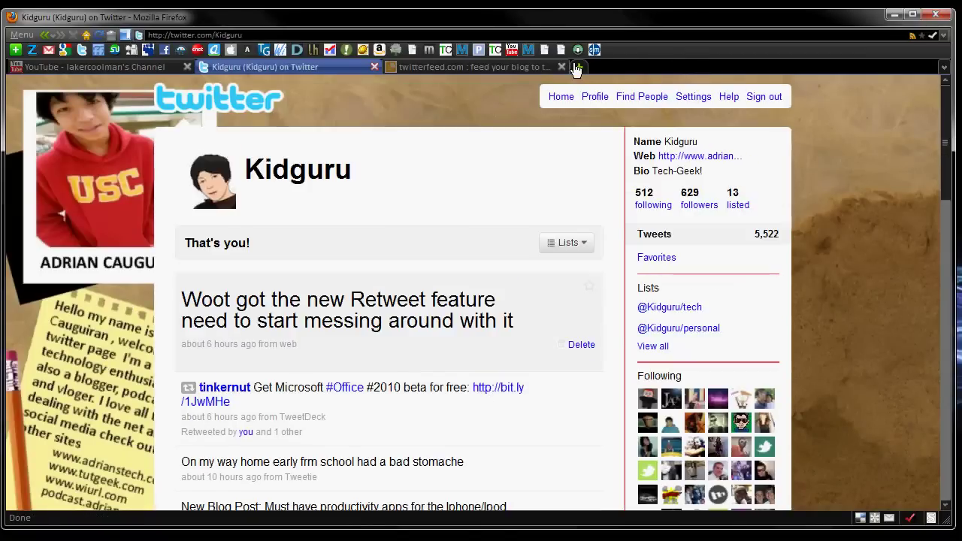
left_click(504, 72)
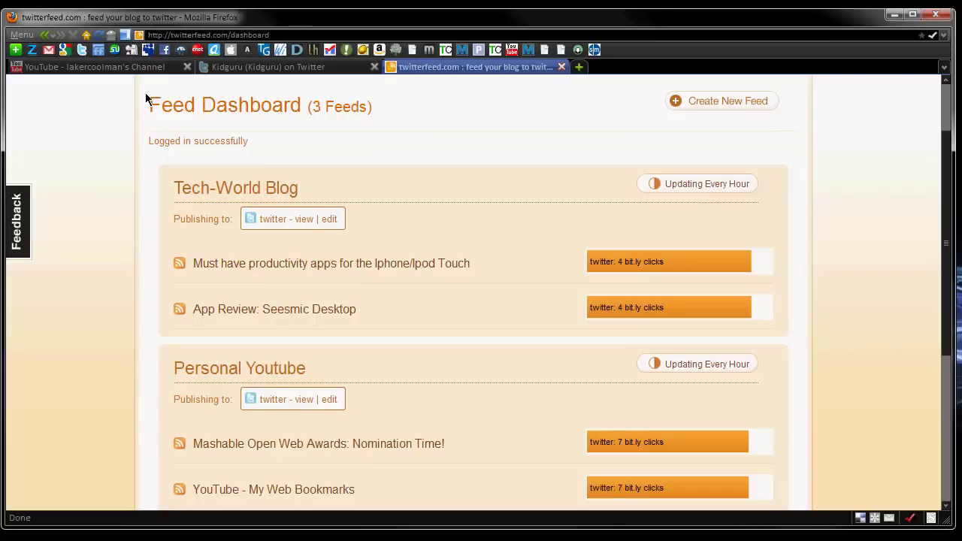
- Point out the Tech-World Blog feed, where it publishes, and the YouTube and podcast feeds
left_click_drag(348, 187, 166, 189)
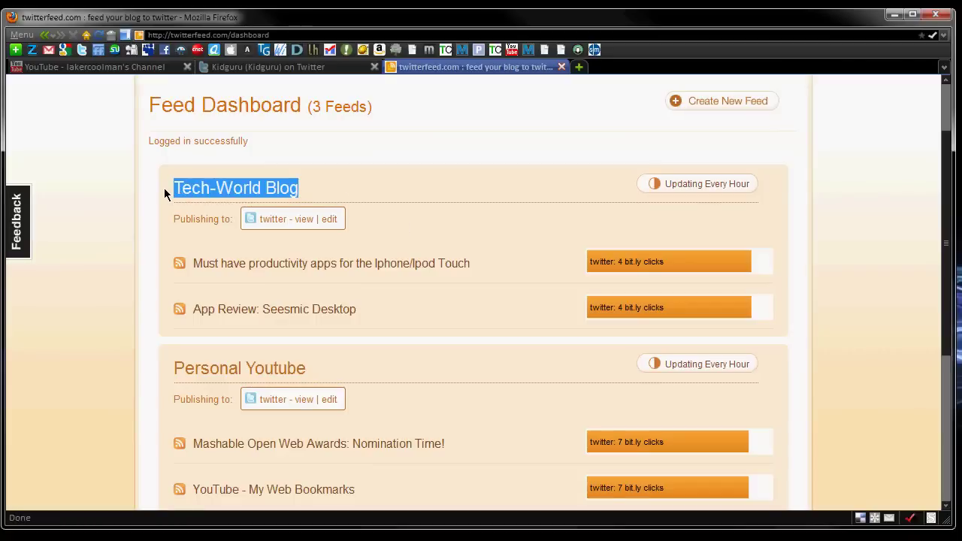
left_click(164, 188)
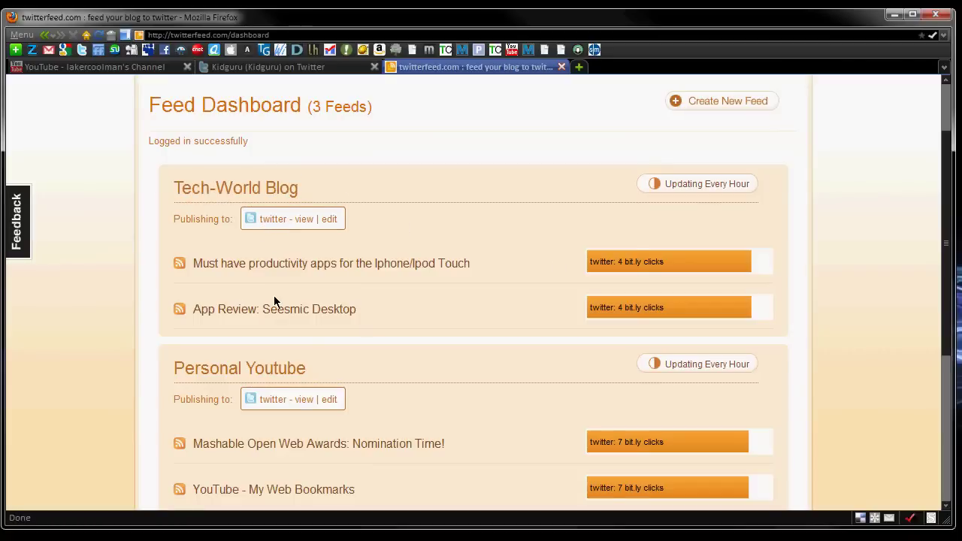
left_click_drag(767, 220, 776, 185)
left_click(776, 185)
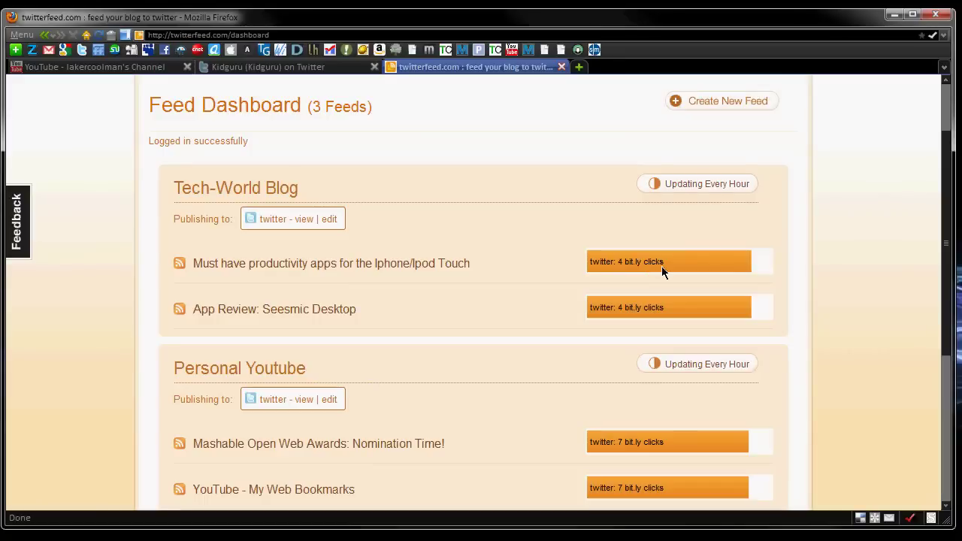
scroll(399, 257, "down", 5)
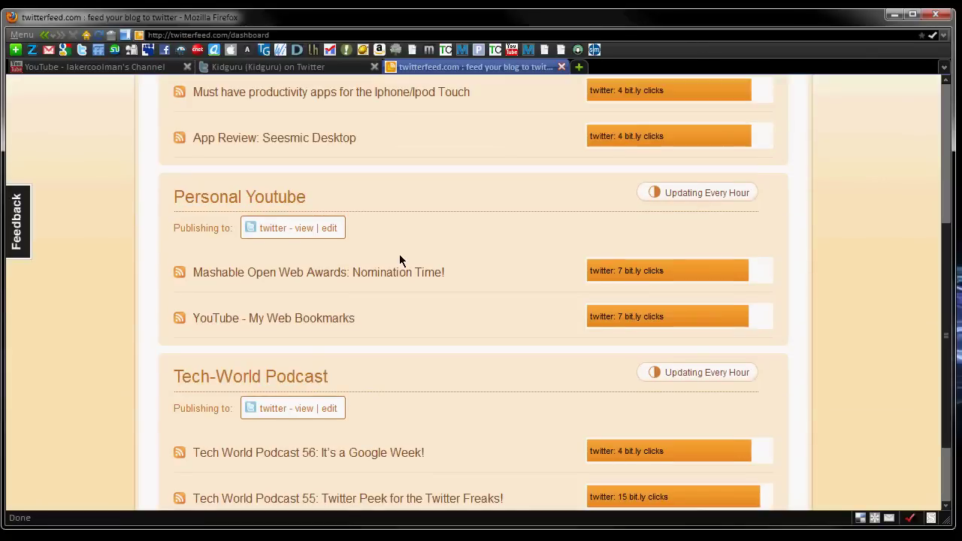
left_click_drag(280, 274, 144, 260)
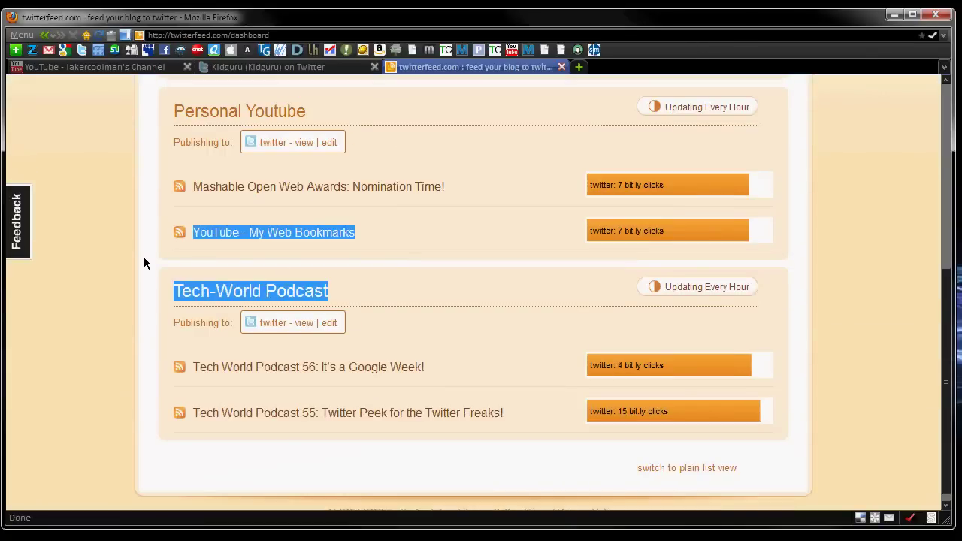
left_click(622, 360)
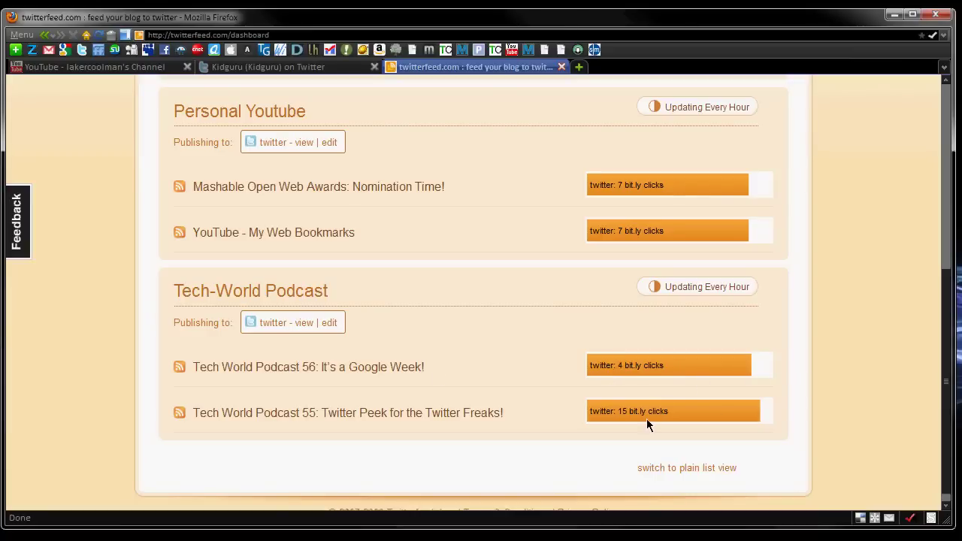
- Switch the dashboard to a plain list of feeds and scroll through it
left_click(686, 467)
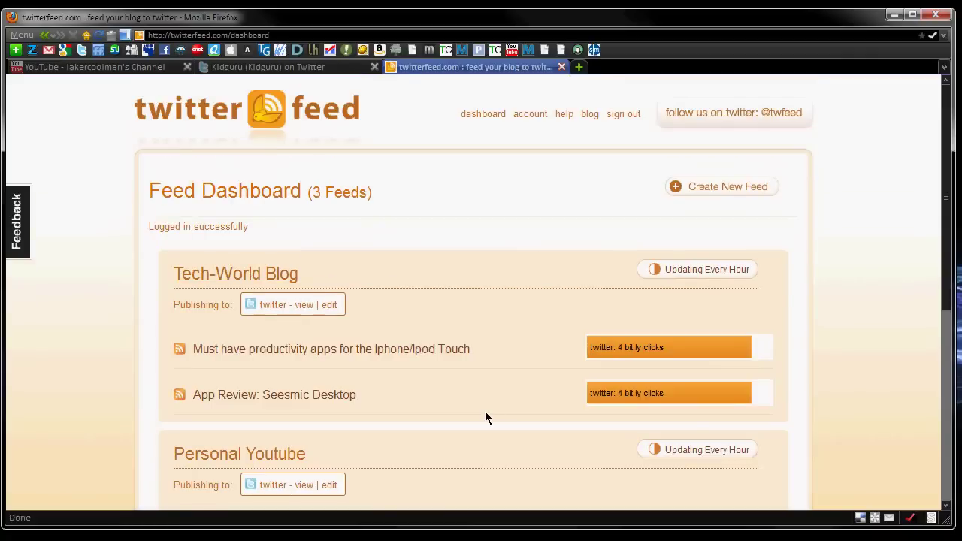
scroll(485, 413, "down", 2)
scroll(460, 407, "down", 1)
scroll(460, 405, "up", 3)
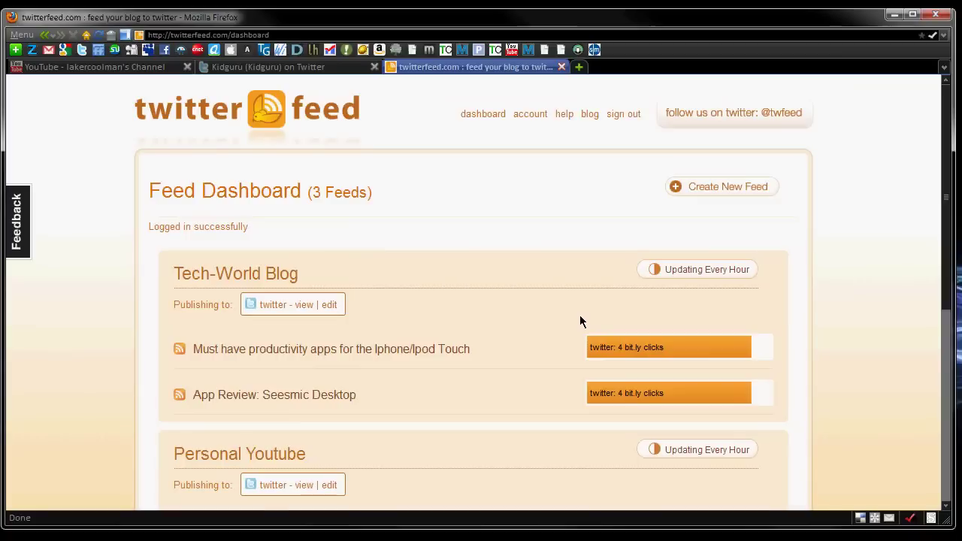
- Create a new feed with Twitter as destination and the connected account, then continue to Step 2
left_click(697, 191)
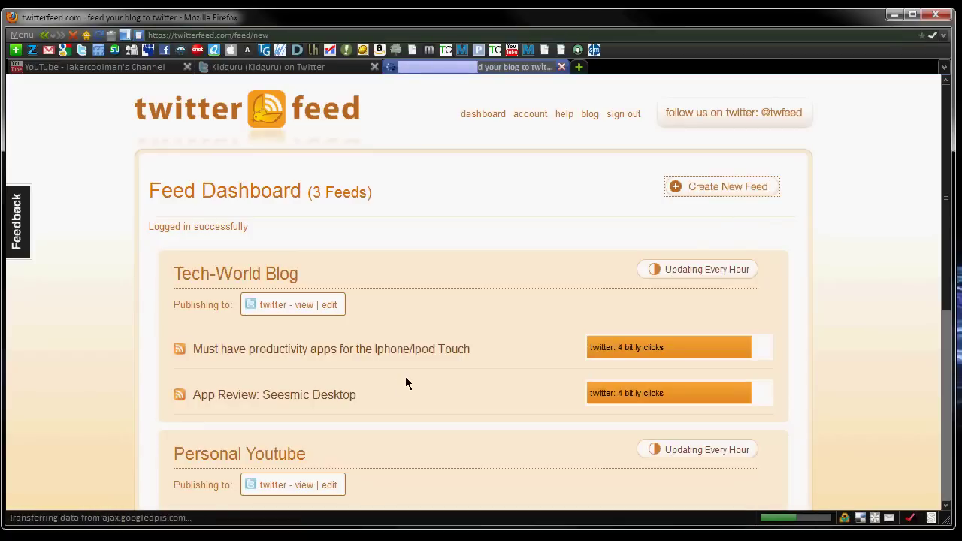
scroll(410, 206, "down", 1)
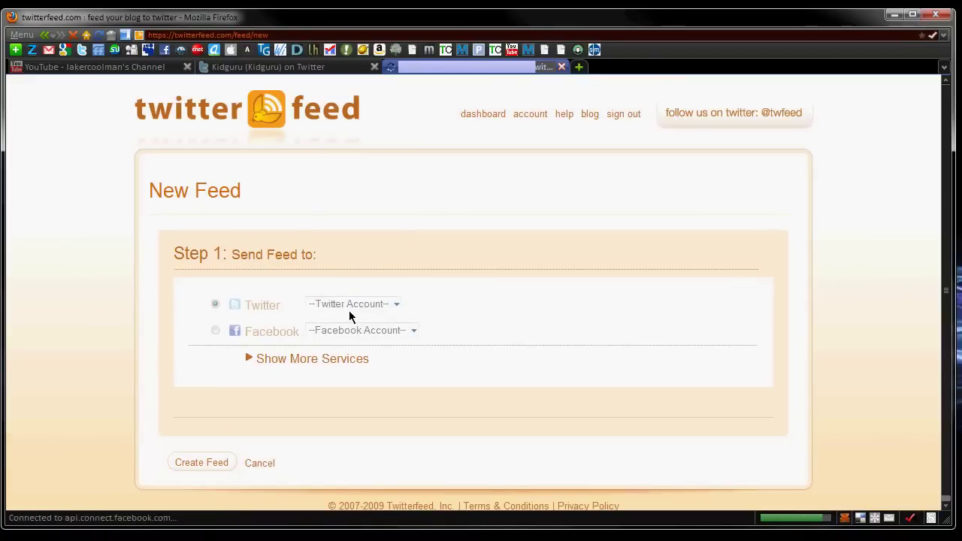
left_click(213, 304)
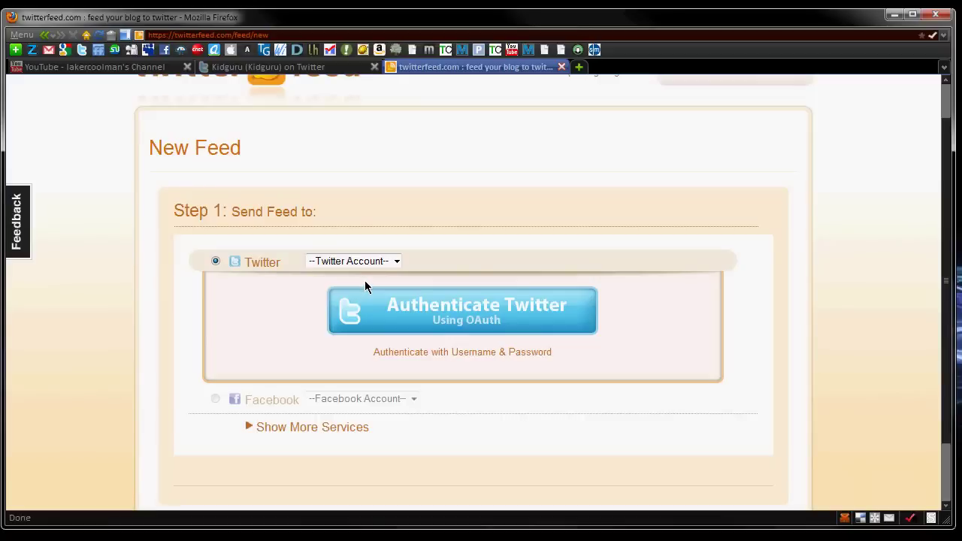
left_click(330, 264)
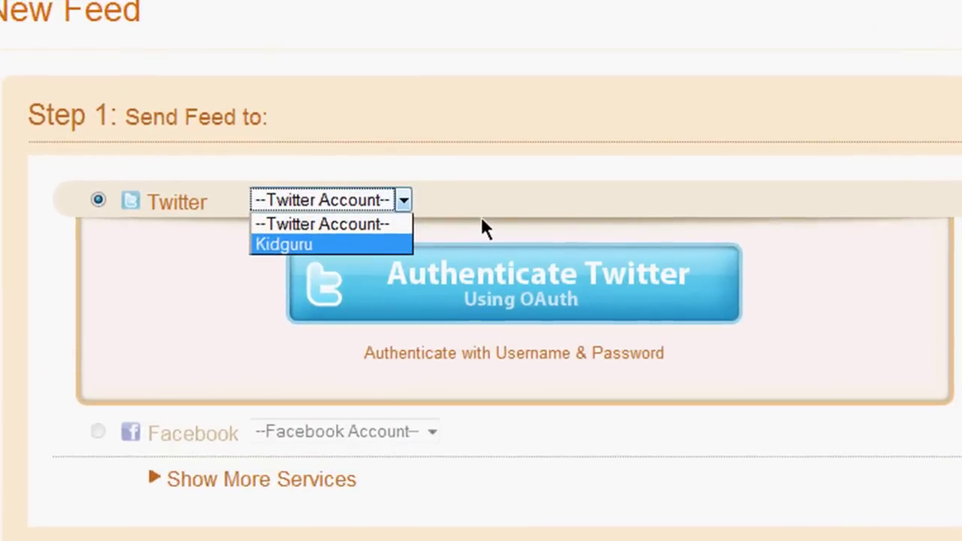
left_click(351, 244)
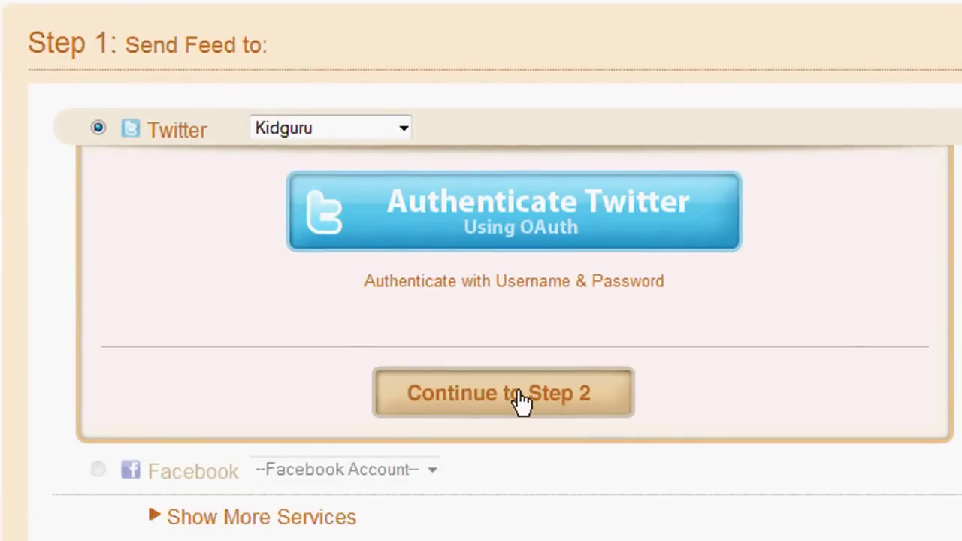
left_click(520, 474)
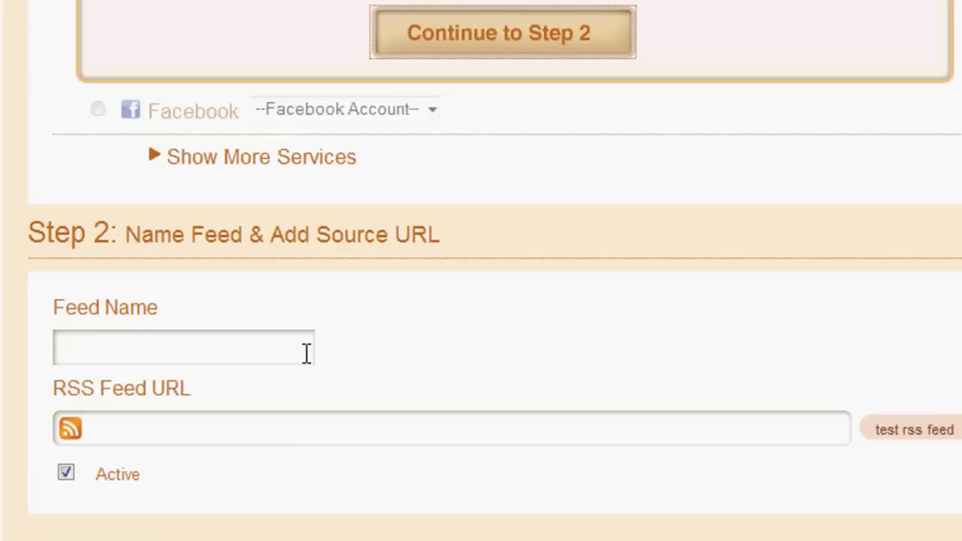
- Enter 'Youtube-' plus the channel's username as the feed name, fixing the typos
left_click(285, 344)
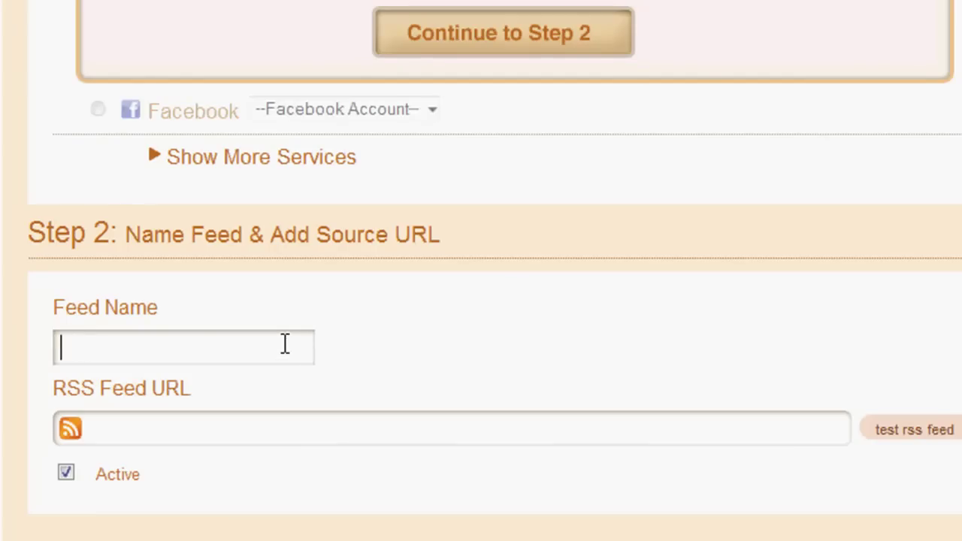
type("Youtube=")
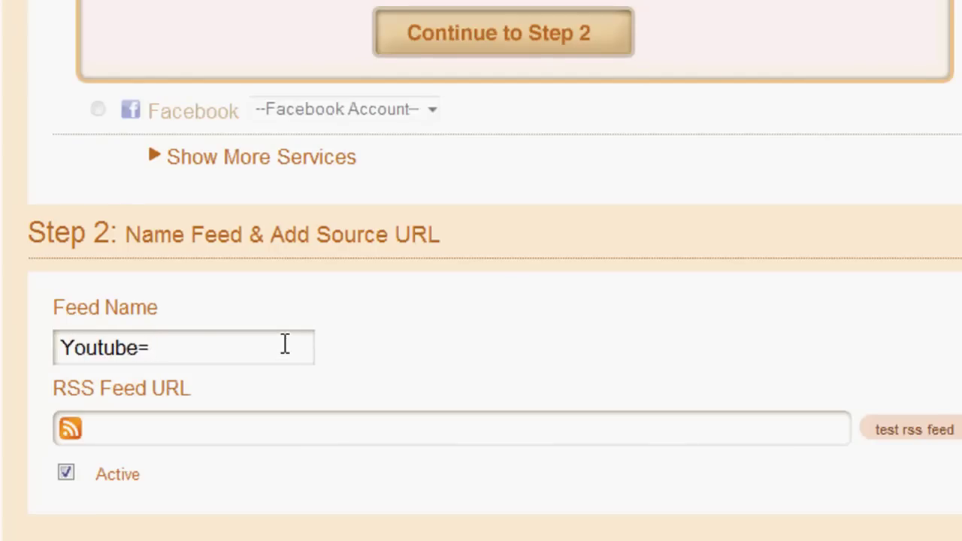
key("BackSpace")
type("-Lakero")
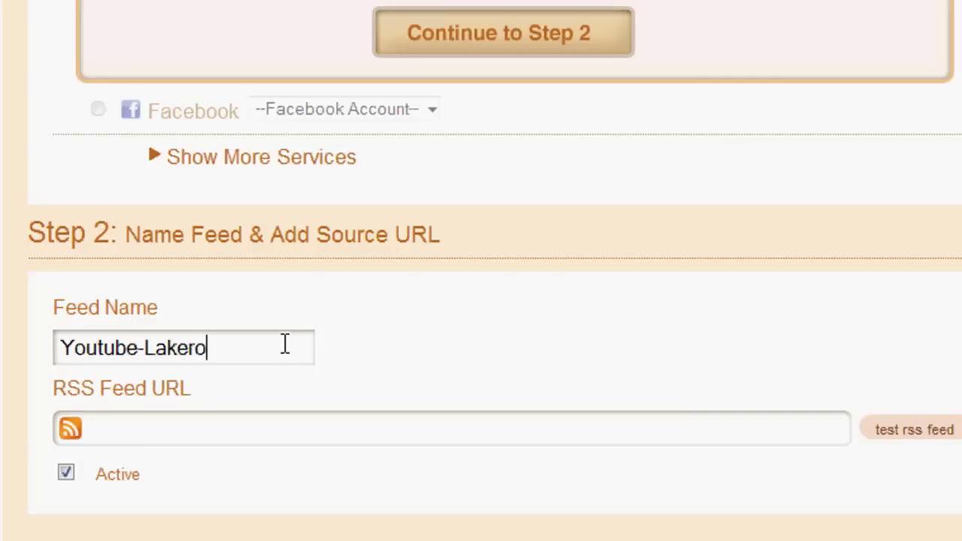
key("BackSpace")
type("coolman")
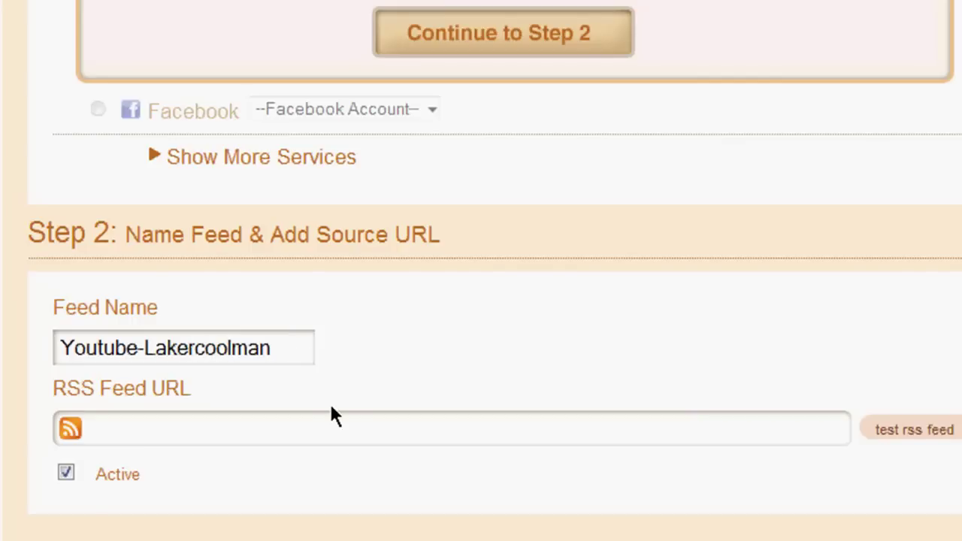
left_click(337, 417)
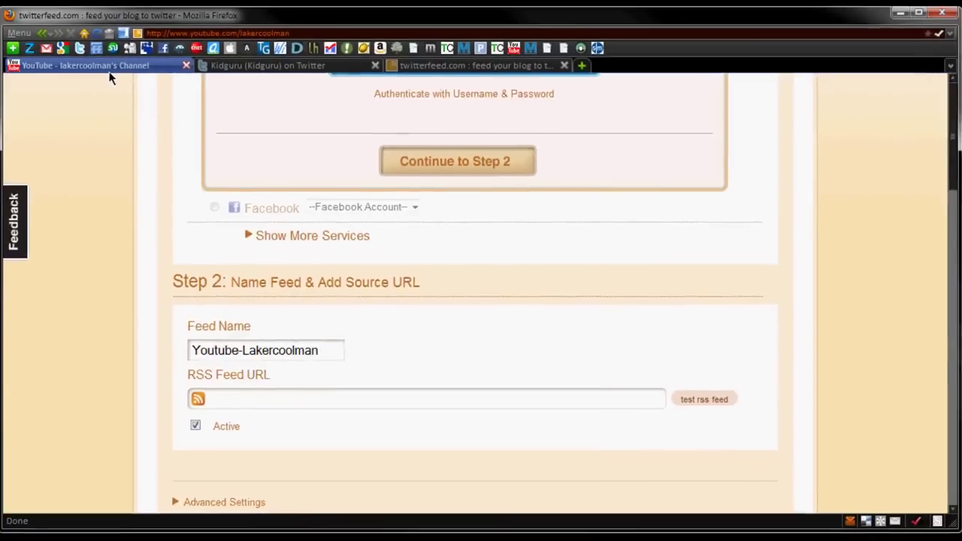
- Open the channel's uploads RSS feed from the YouTube page's RSS icon and select its URL
left_click(109, 69)
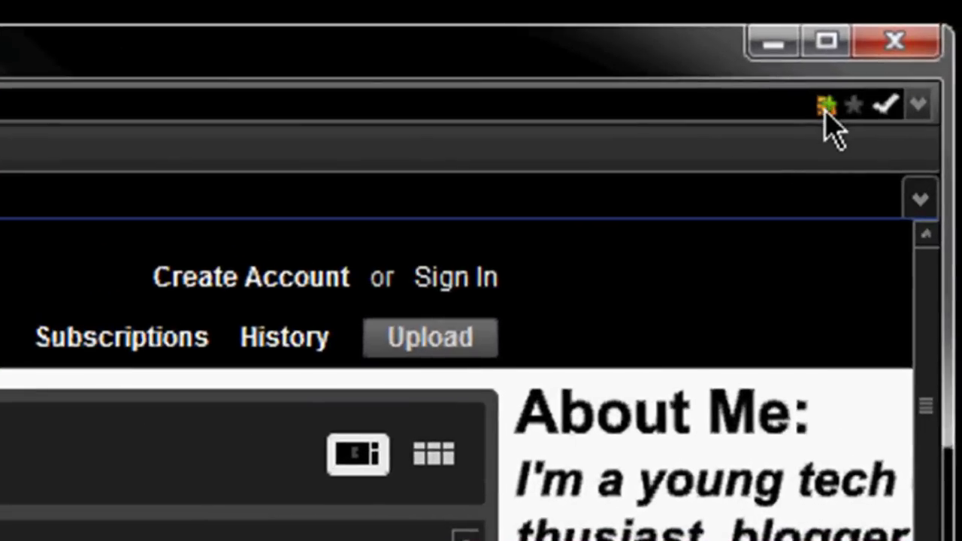
left_click(825, 108)
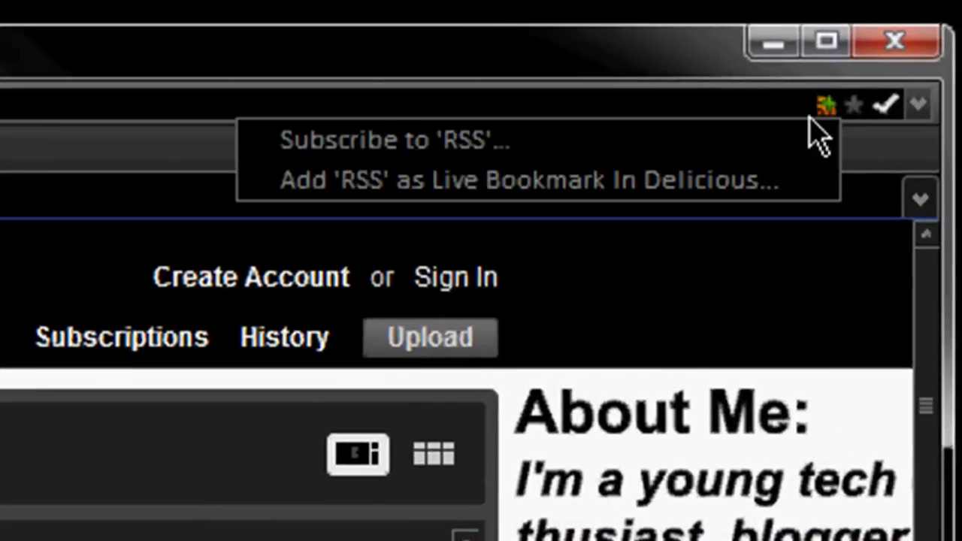
left_click(786, 133)
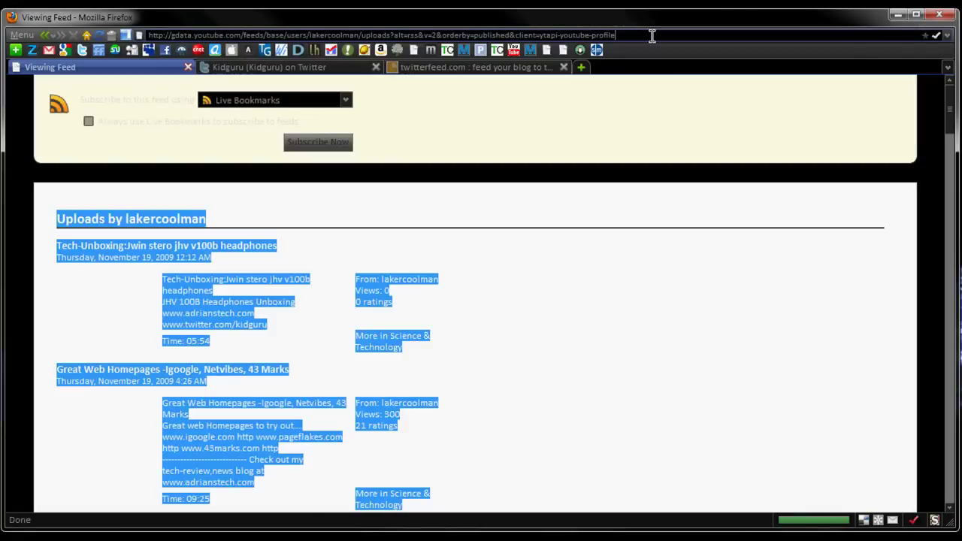
left_click(593, 34)
key("ctrl+c")
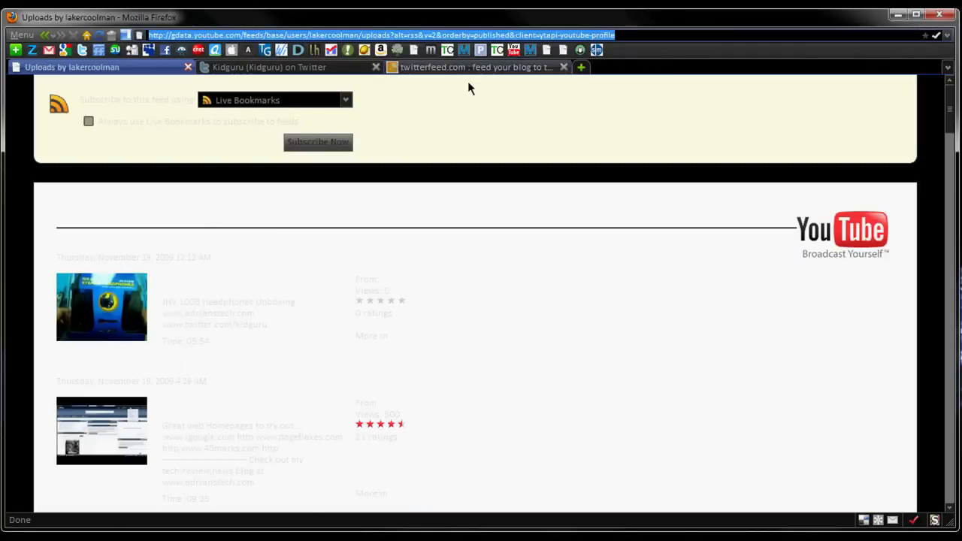
- Paste the YouTube uploads feed address as the RSS Feed URL and test it parses OK
left_click(451, 67)
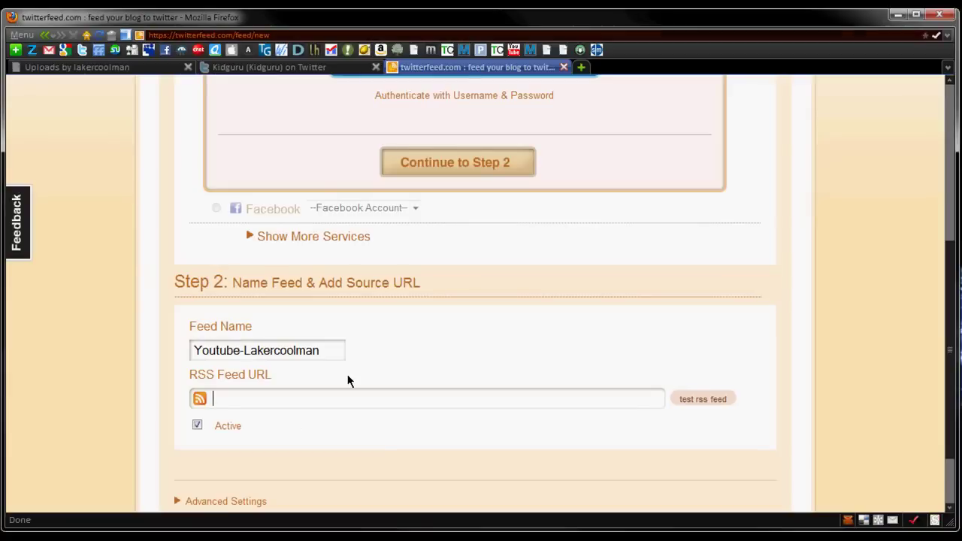
left_click(342, 391)
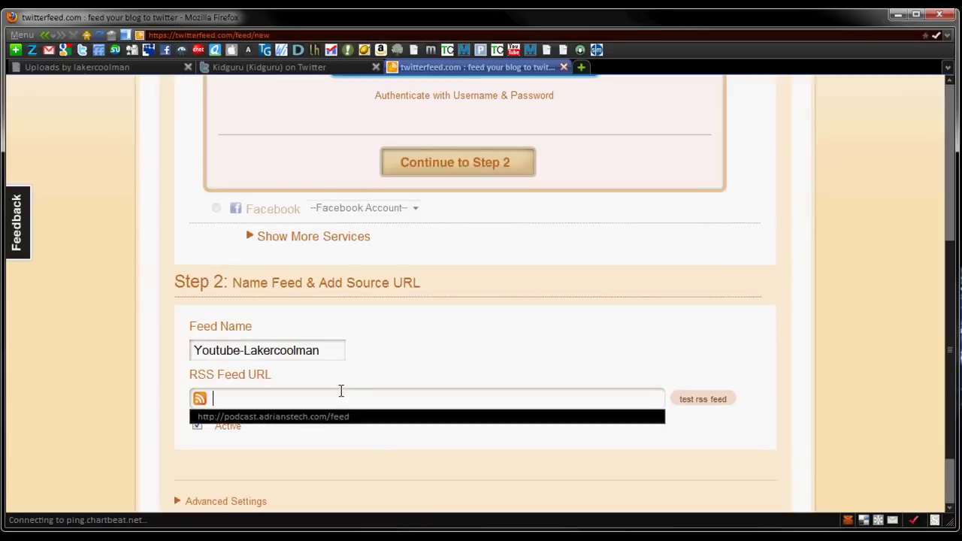
key("ctrl+v")
left_click(708, 400)
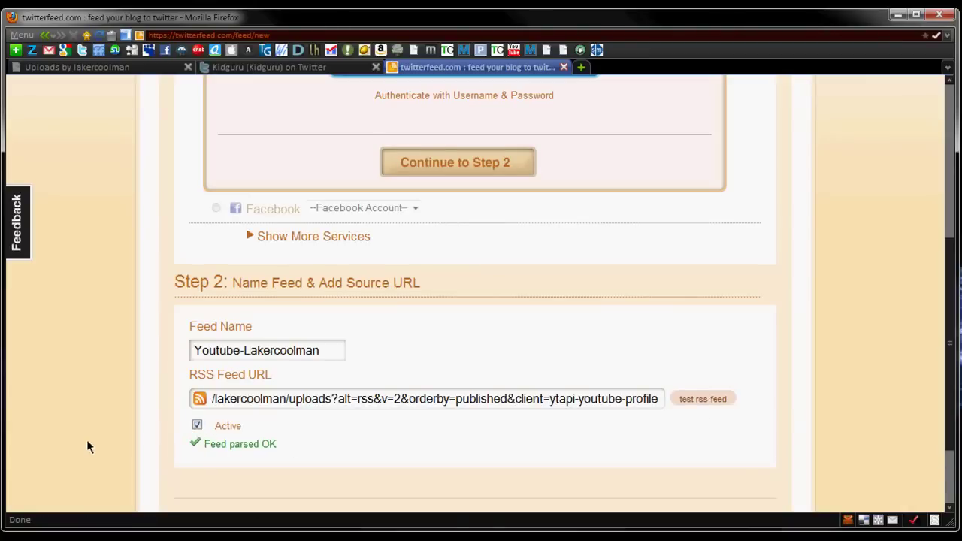
scroll(86, 440, "down", 3)
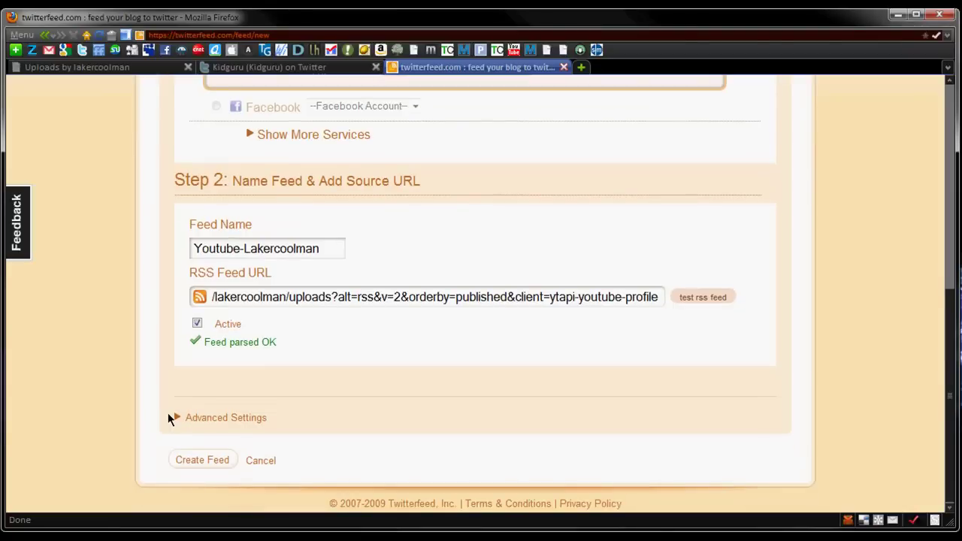
- Expand Advanced Settings, keep hourly checks and post up to 2 updates per check
left_click(175, 418)
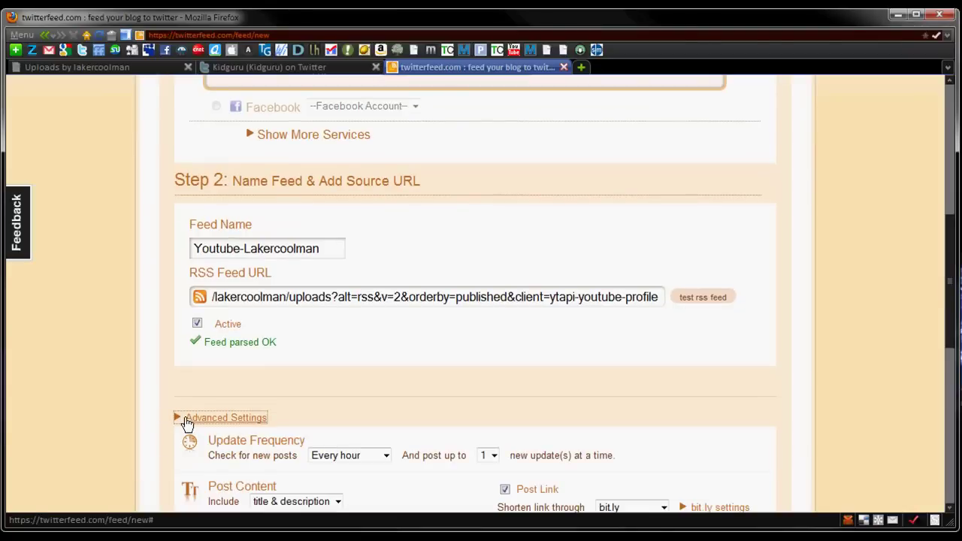
scroll(271, 384, "down", 1)
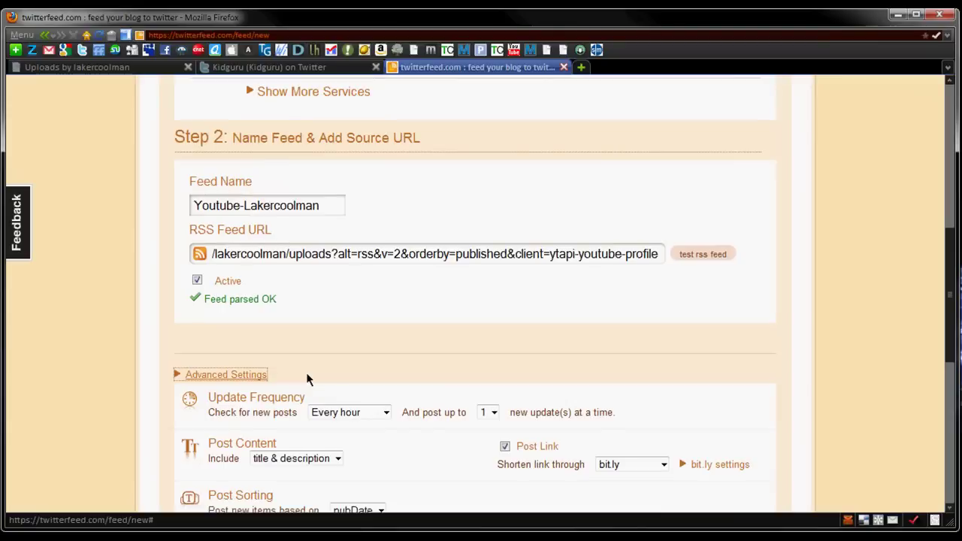
left_click(326, 417)
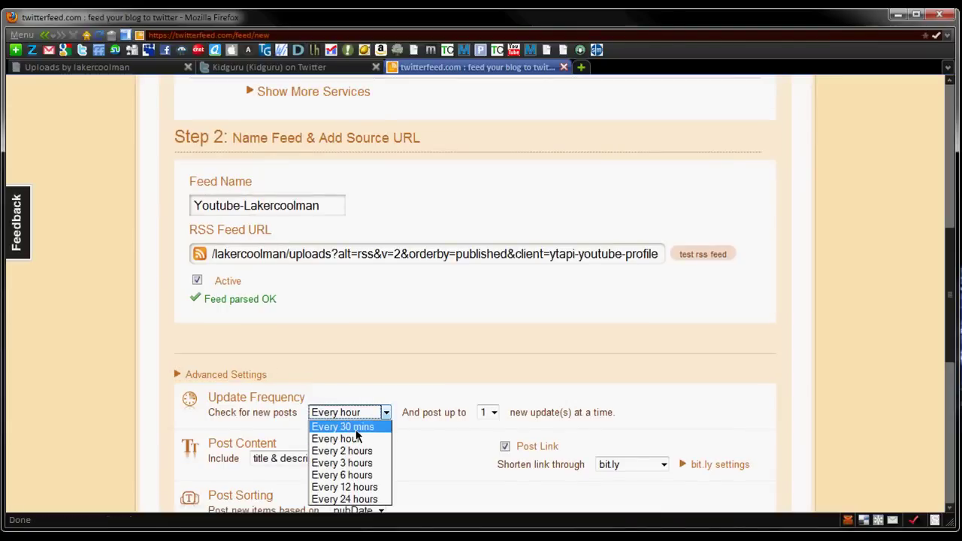
left_click(381, 439)
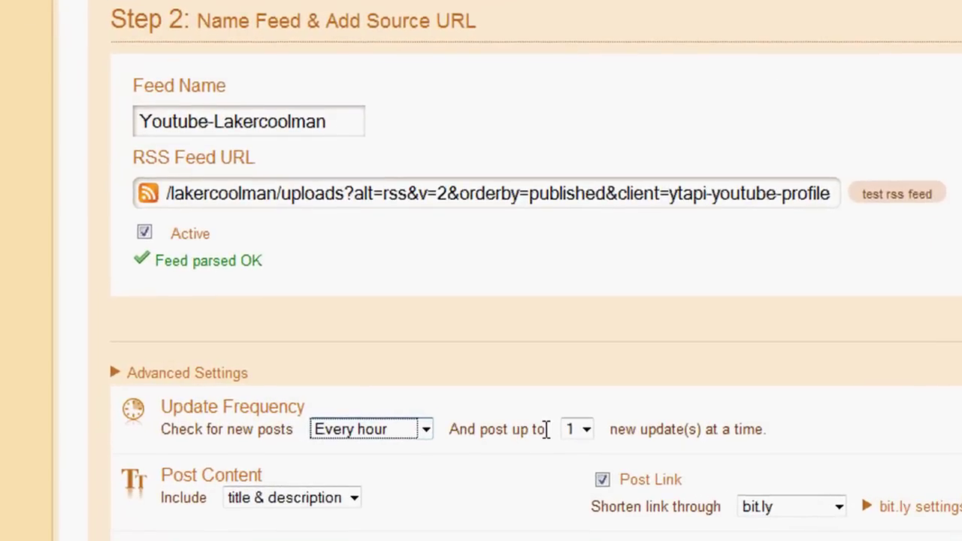
left_click(586, 430)
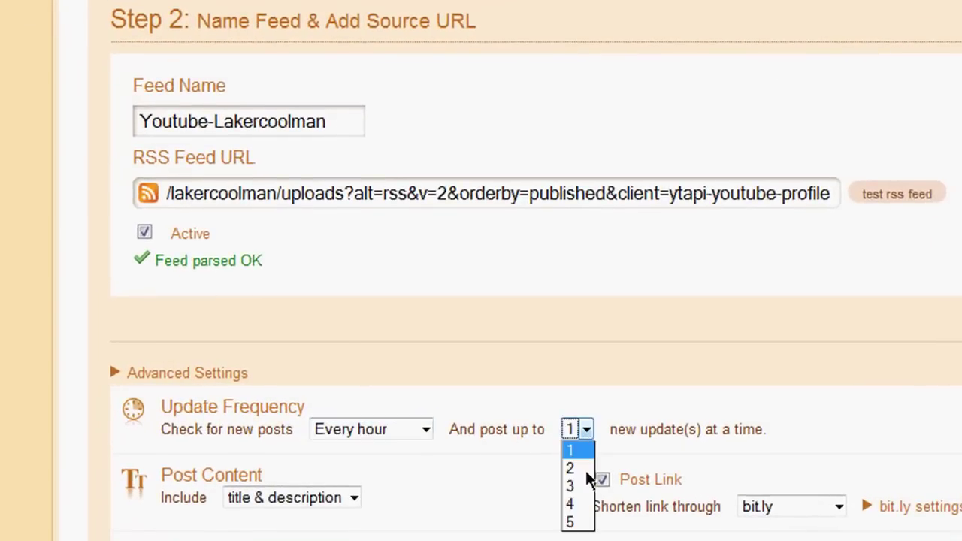
left_click(576, 468)
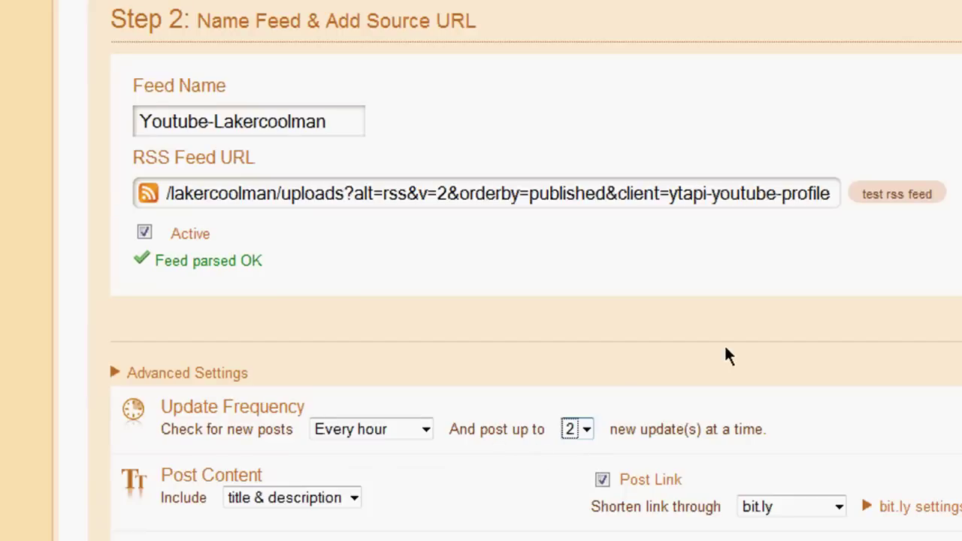
left_click(578, 331)
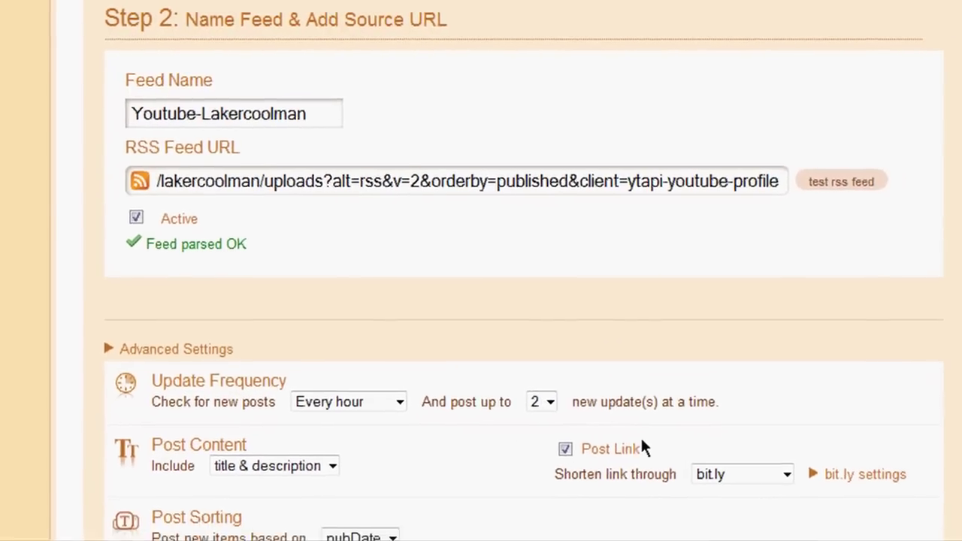
scroll(498, 440, "down", 1)
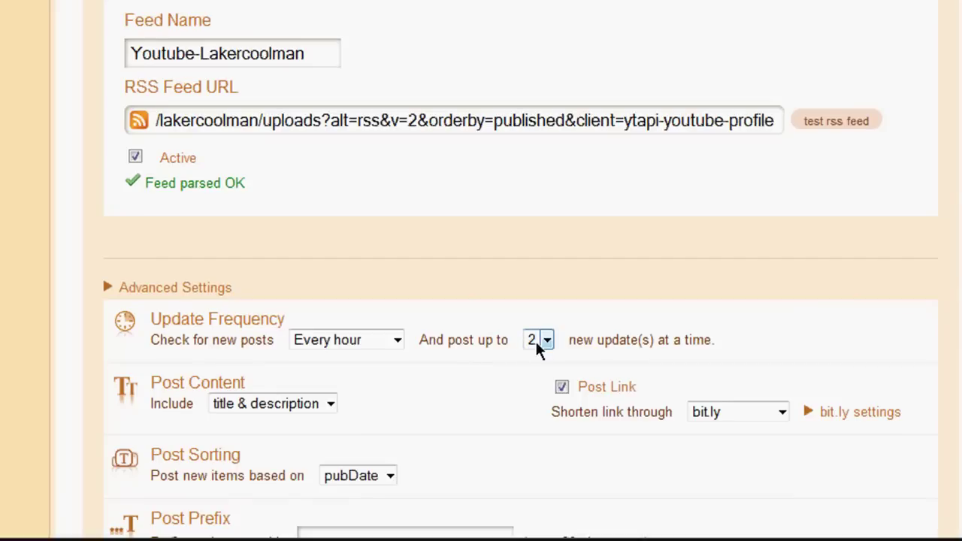
- Include title only, keep bit.ly shortening with its API fields shown, and sort by pubDate
left_click(329, 406)
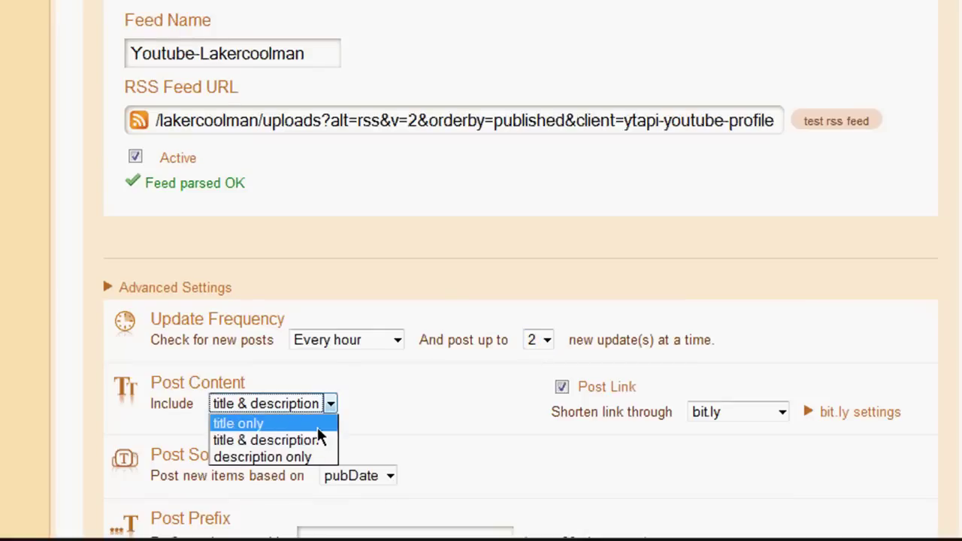
left_click(310, 429)
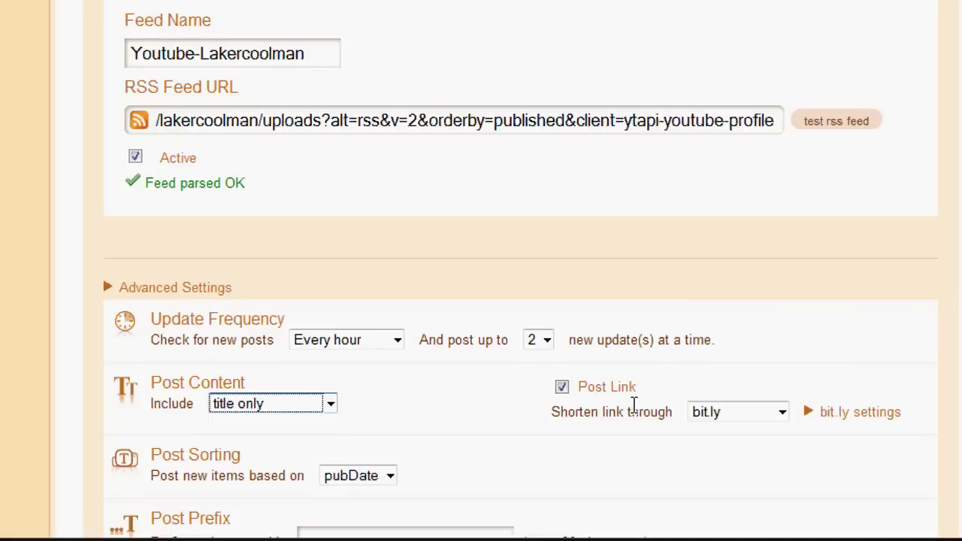
left_click(708, 412)
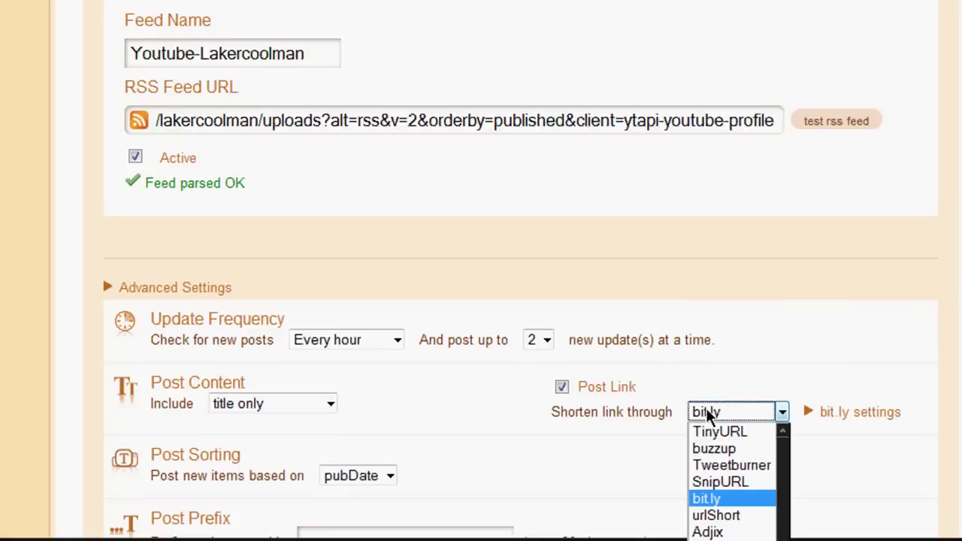
left_click(741, 498)
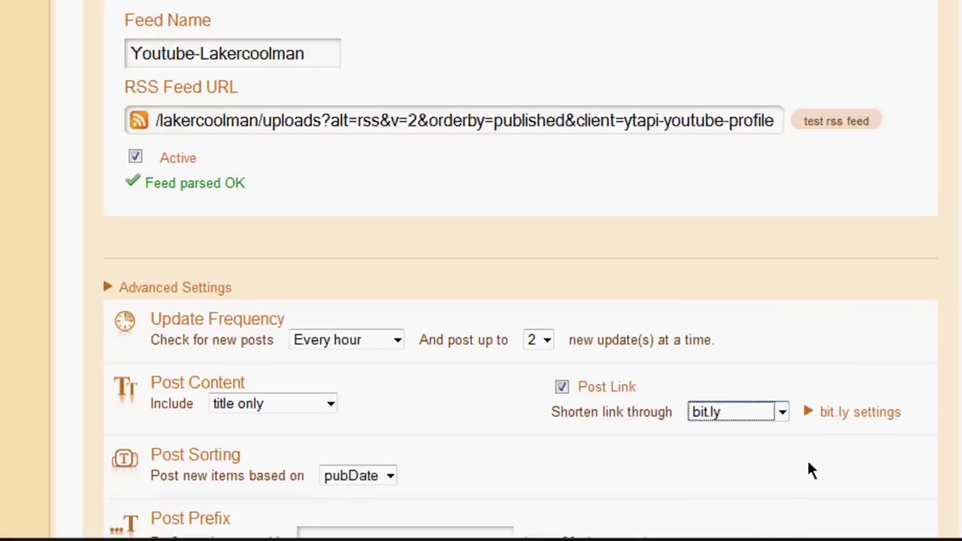
left_click(819, 415)
scroll(816, 421, "down", 1)
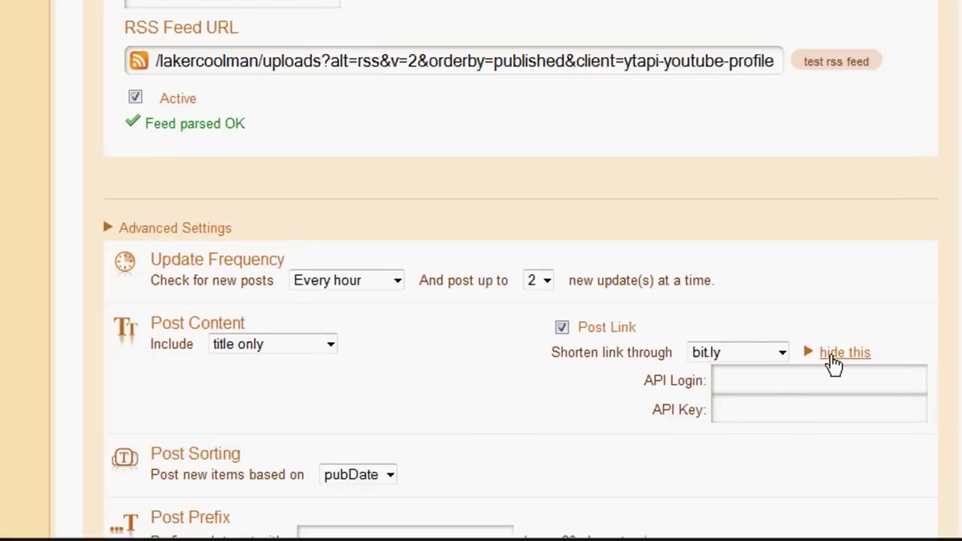
scroll(496, 364, "down", 2)
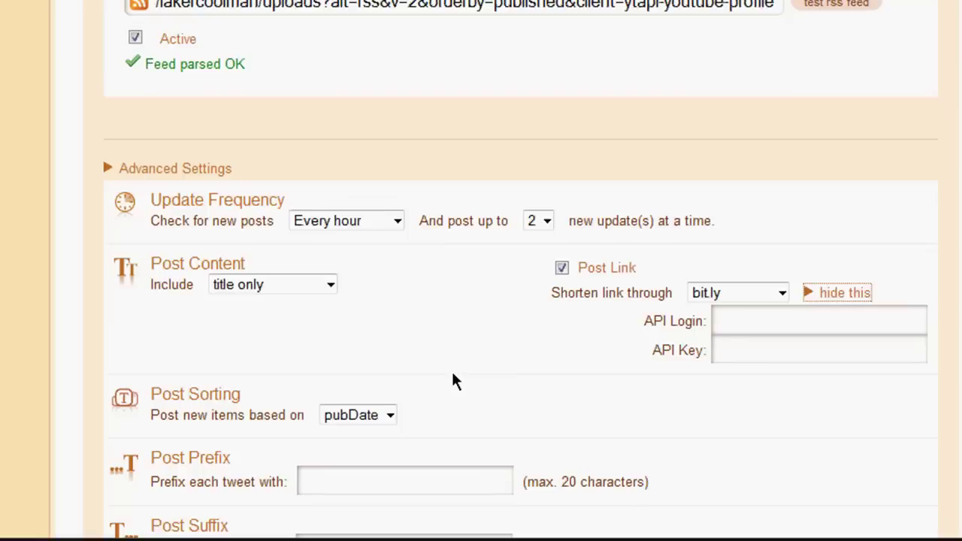
left_click(360, 354)
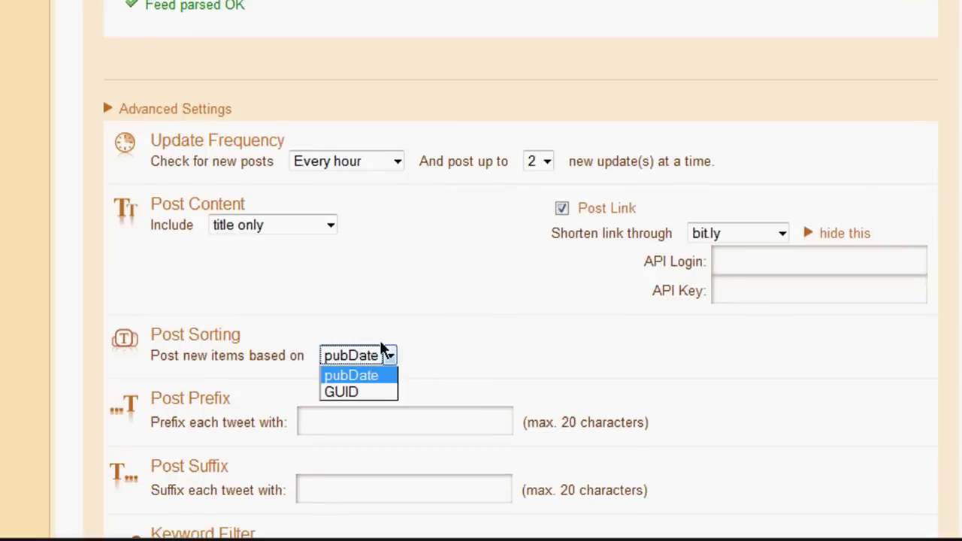
left_click(387, 352)
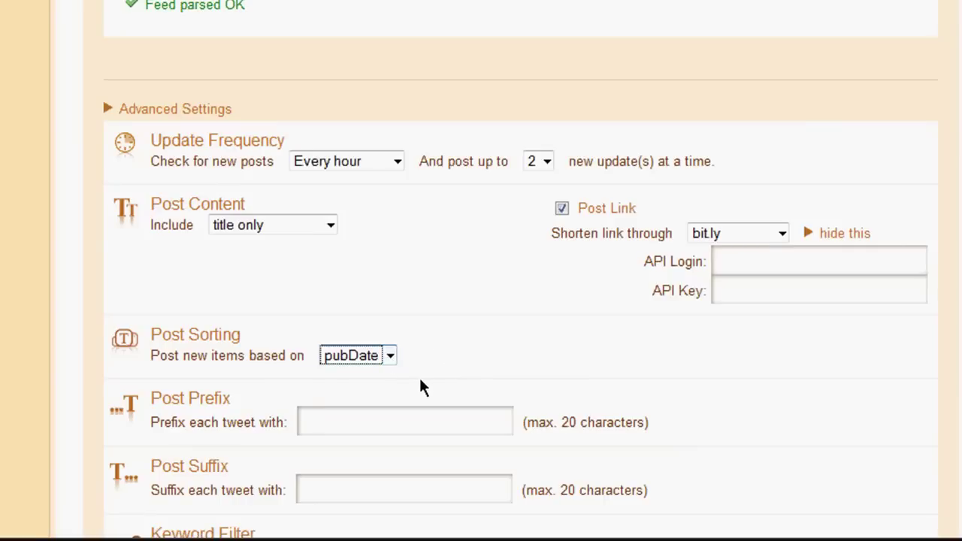
- Set the tweet prefix to 'New Video:'
scroll(420, 387, "down", 1)
left_click(386, 354)
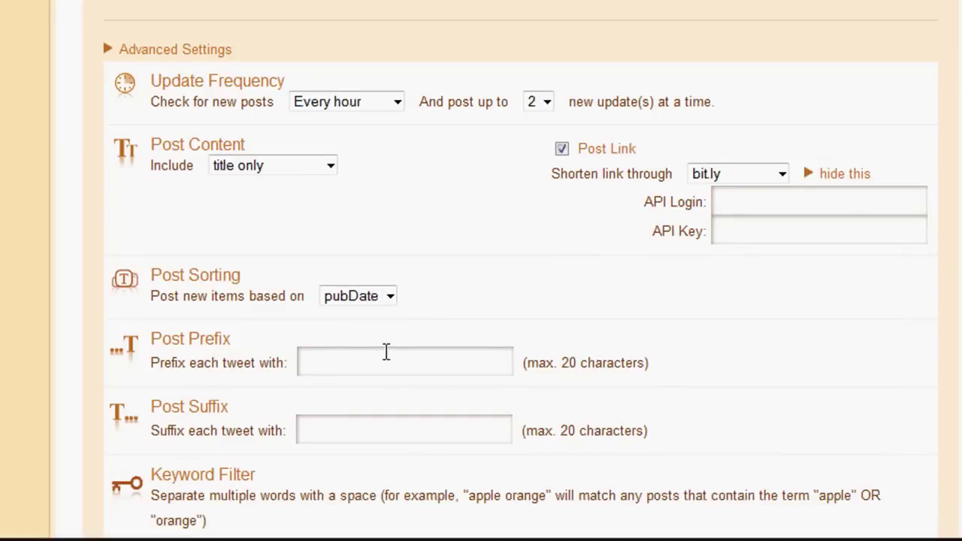
type("New Video:")
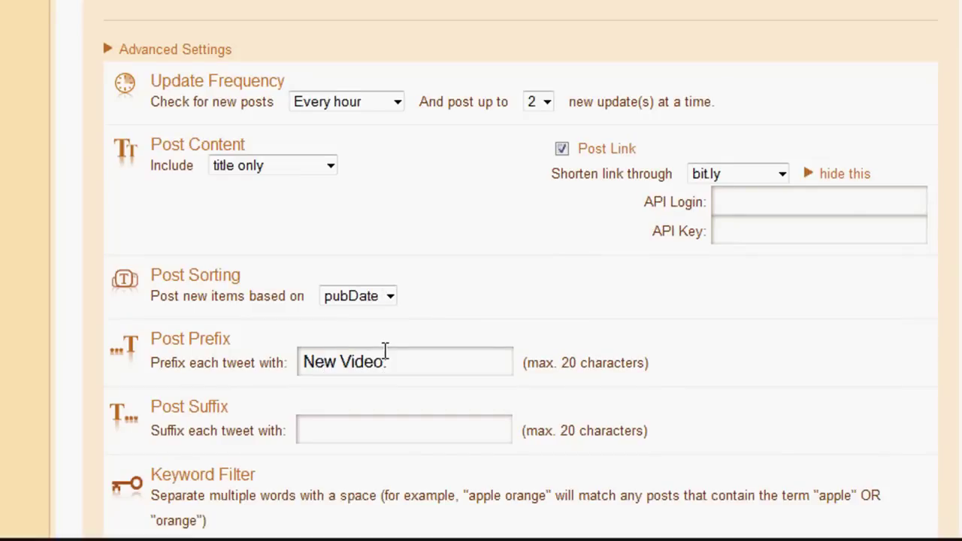
- Type a draft suffix 'Coment,Rate,Subscrib' and correct it to 'CommentRateSubscribe'
left_click(429, 425)
type("Comen")
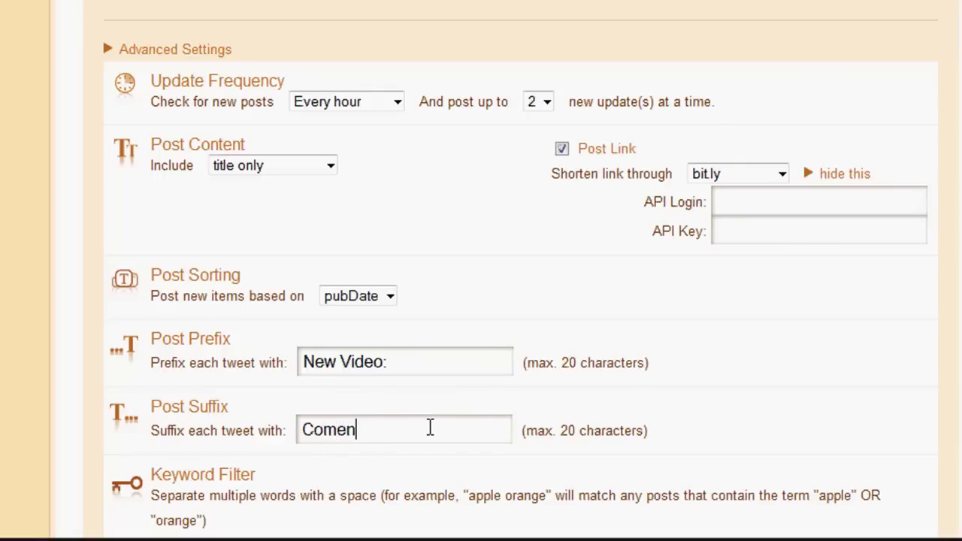
type("t,Rate,Subscrib")
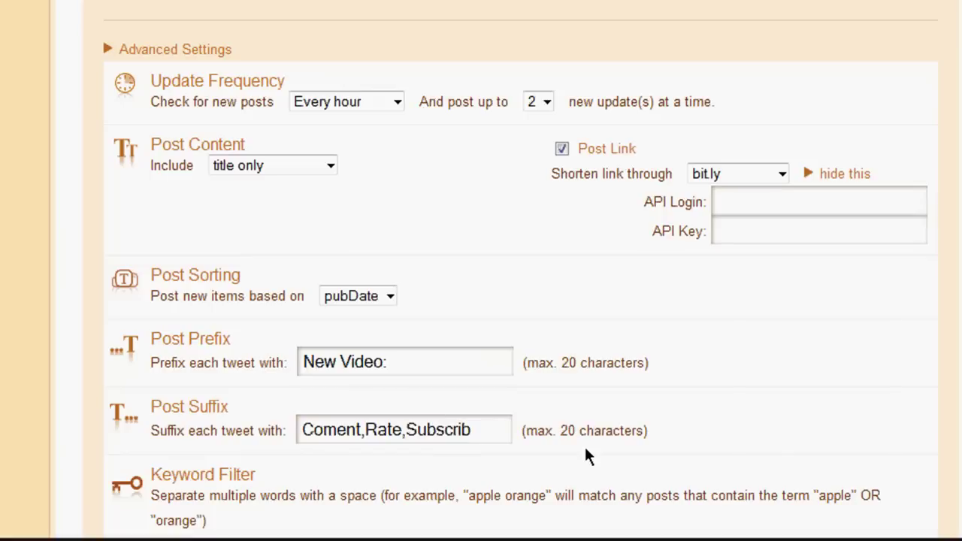
left_click_drag(562, 437, 522, 434)
left_click(636, 444)
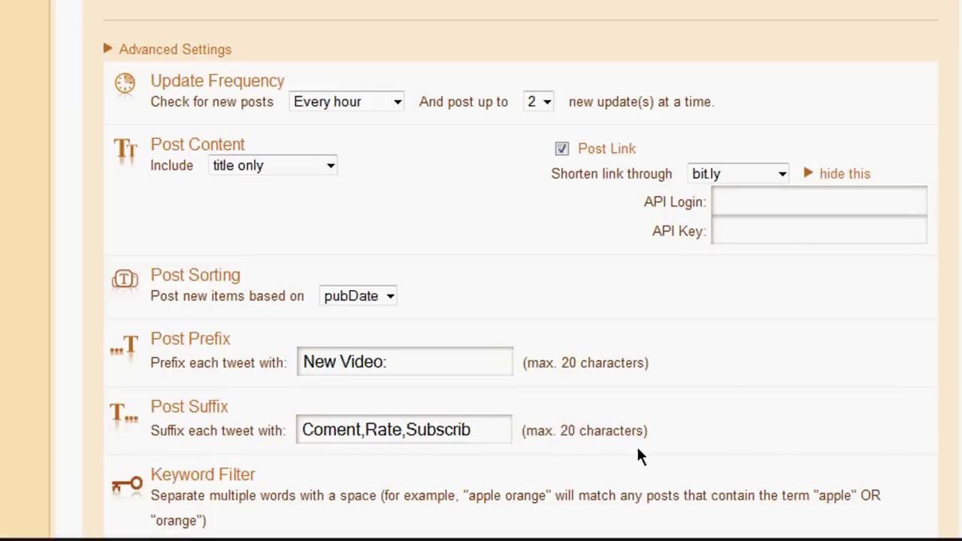
left_click(511, 434)
left_click(365, 430)
key("Left")
key("Left")
key("Left")
key("Right")
key("Right")
key("Right")
key("Delete")
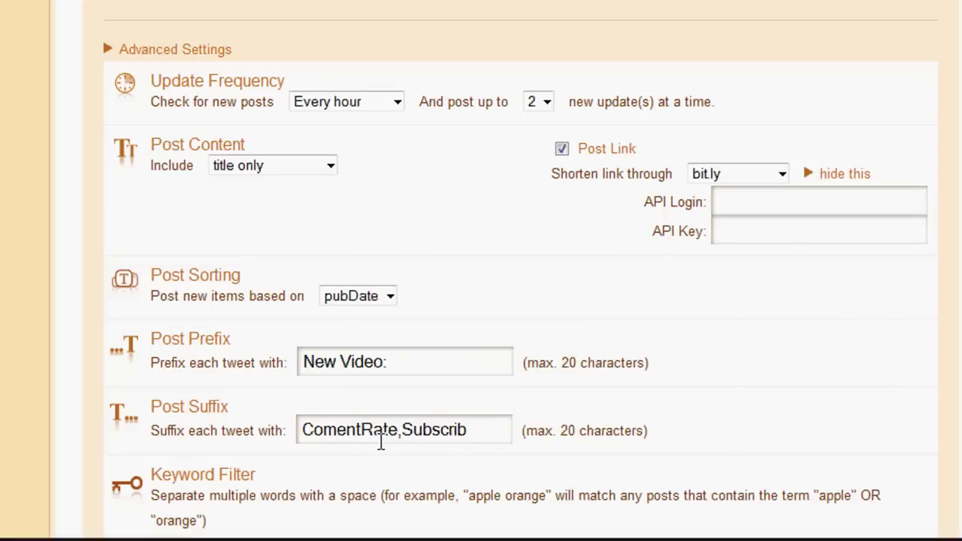
key("Left")
key("Left")
key("Left")
type("m")
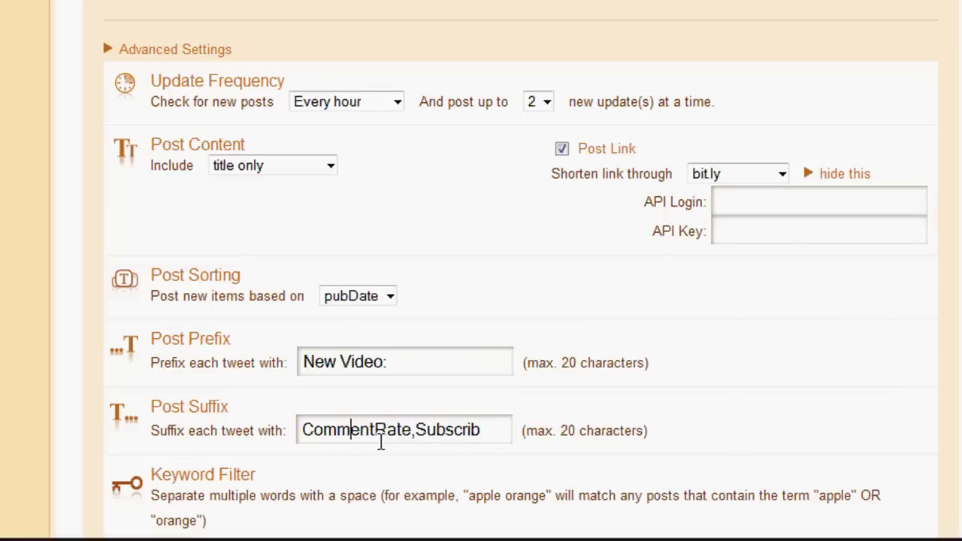
left_click(416, 429)
key("BackSpace")
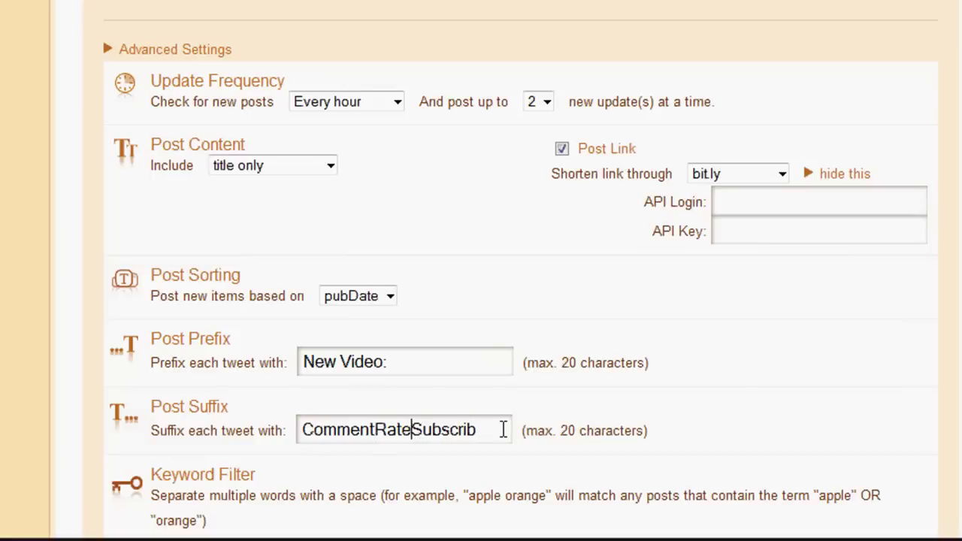
left_click(503, 429)
type("e")
- Replace the suffix with 'Subscribe&Rate', then swap Subscribe for Comment to get 'Comment&Rate'
left_click_drag(474, 436, 248, 423)
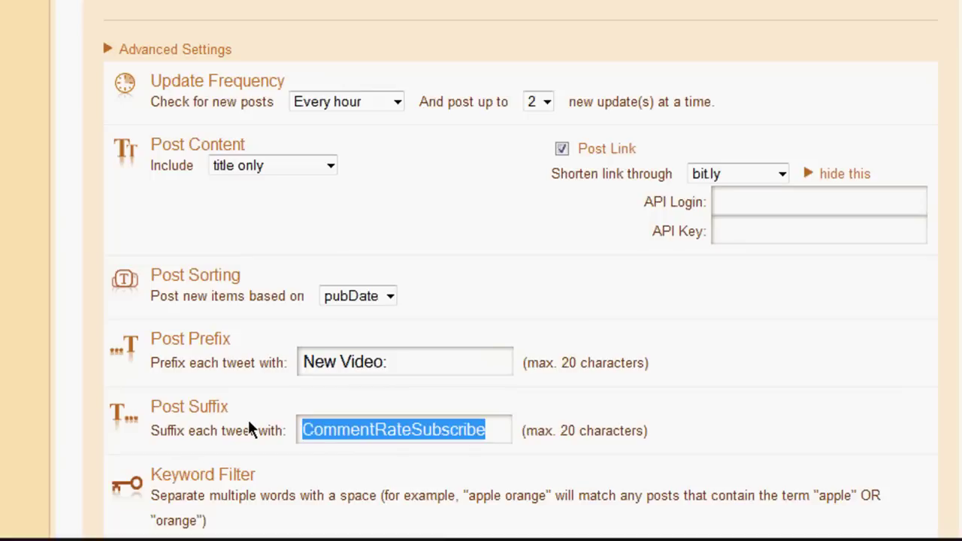
type("Subscribe")
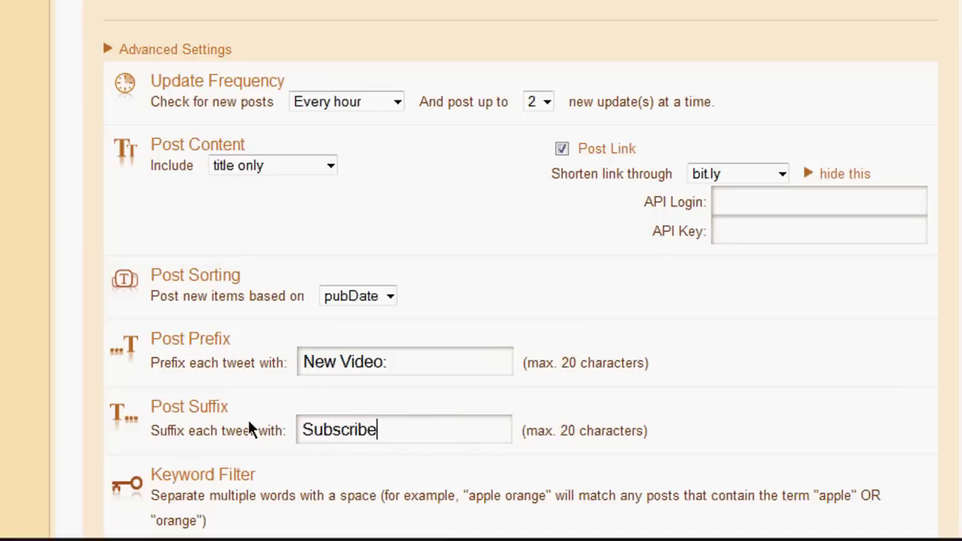
type("&Rate")
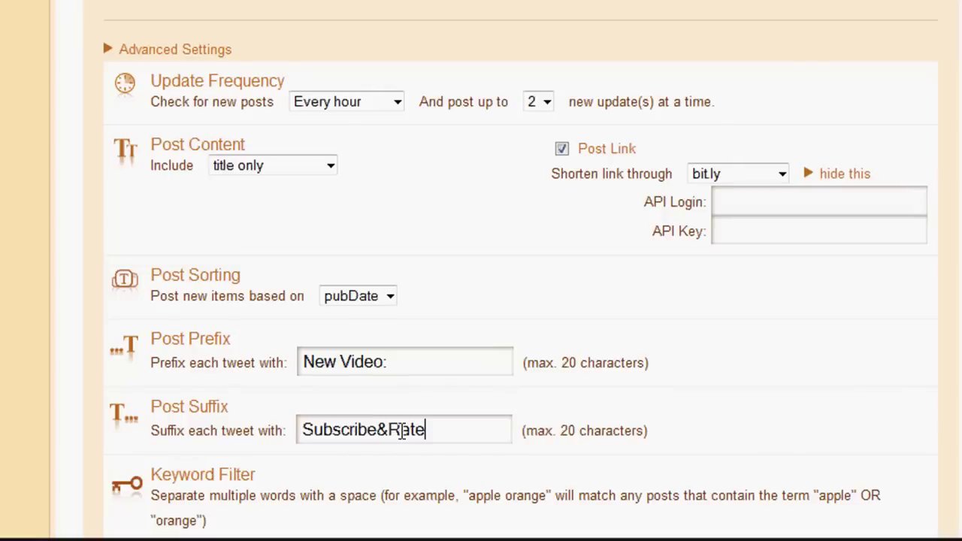
key("ctrl+a")
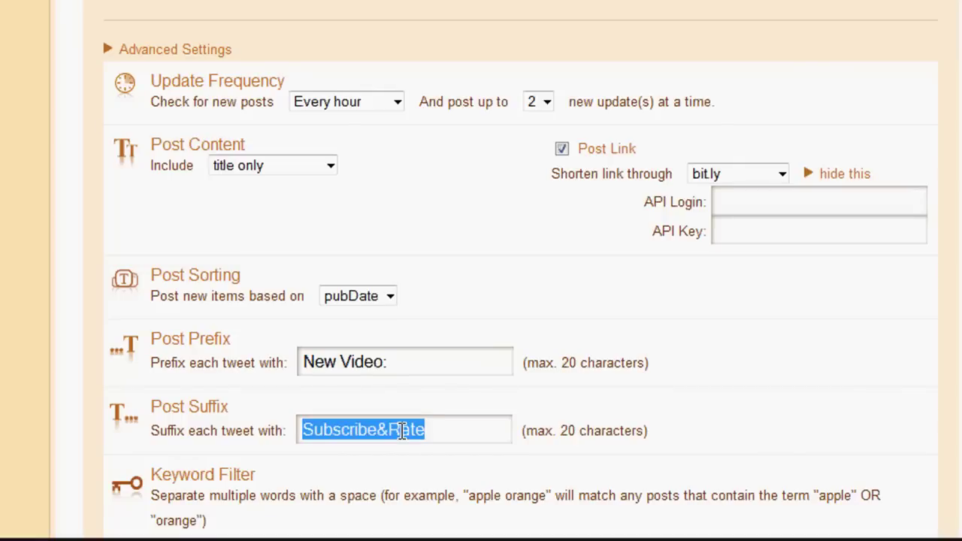
type("C")
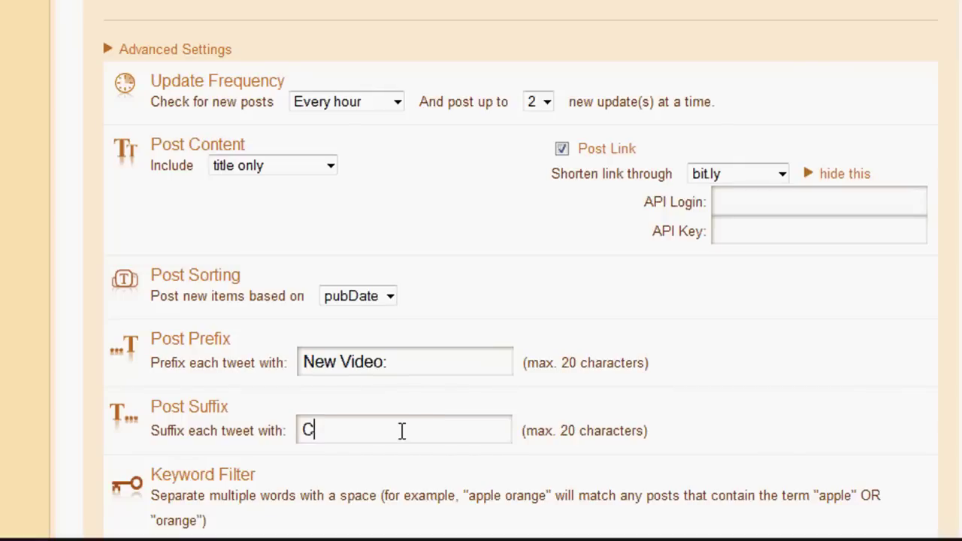
type("RS")
key("ctrl+z")
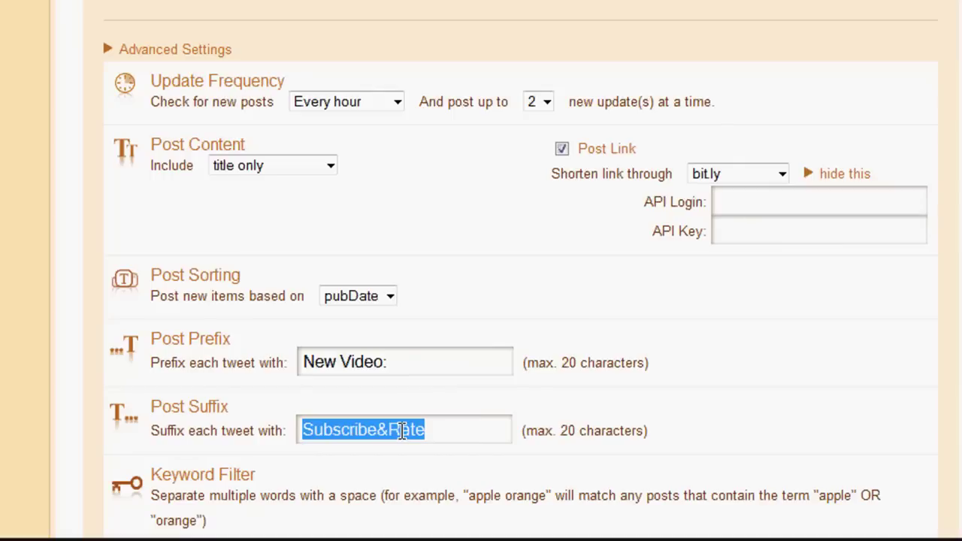
left_click(474, 433)
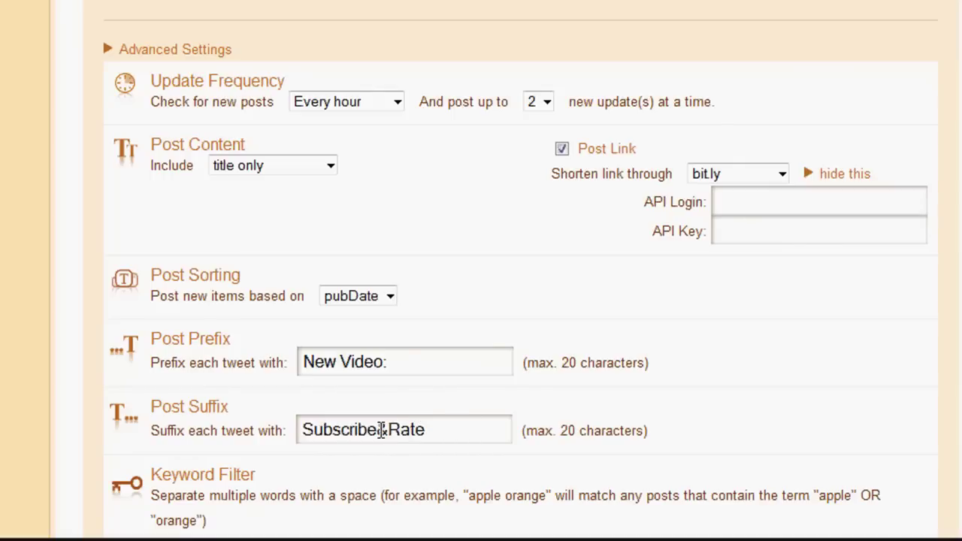
left_click_drag(376, 429, 229, 424)
type("Comment")
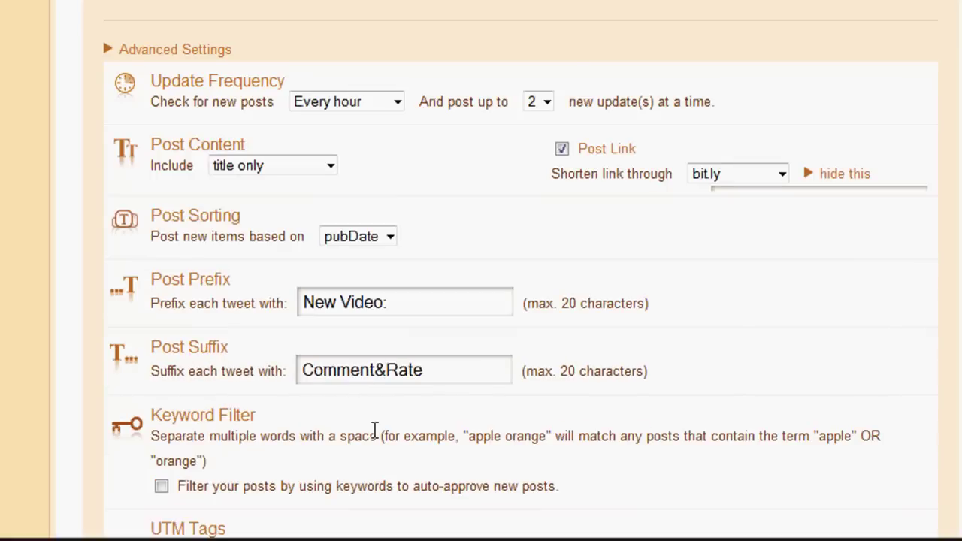
- Leave UTM tags at source 'twitterfeed' and medium 'twitter' and click Create Feed
scroll(260, 410, "down", 3)
scroll(339, 370, "up", 2)
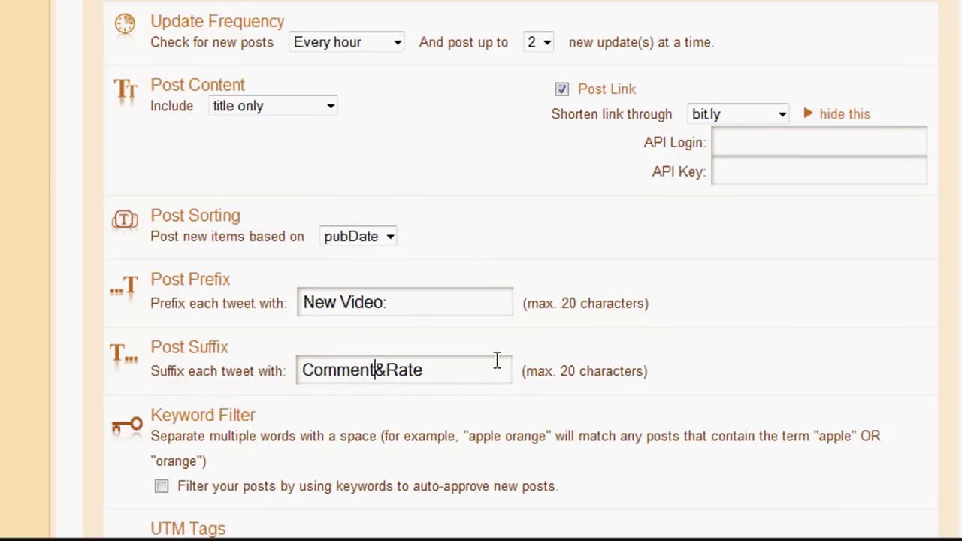
scroll(473, 378, "down", 3)
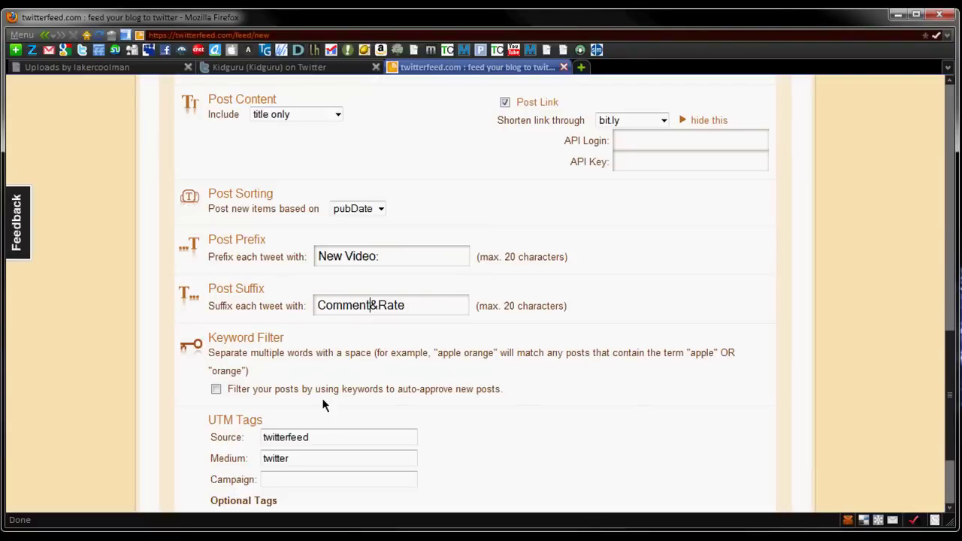
scroll(323, 406, "down", 3)
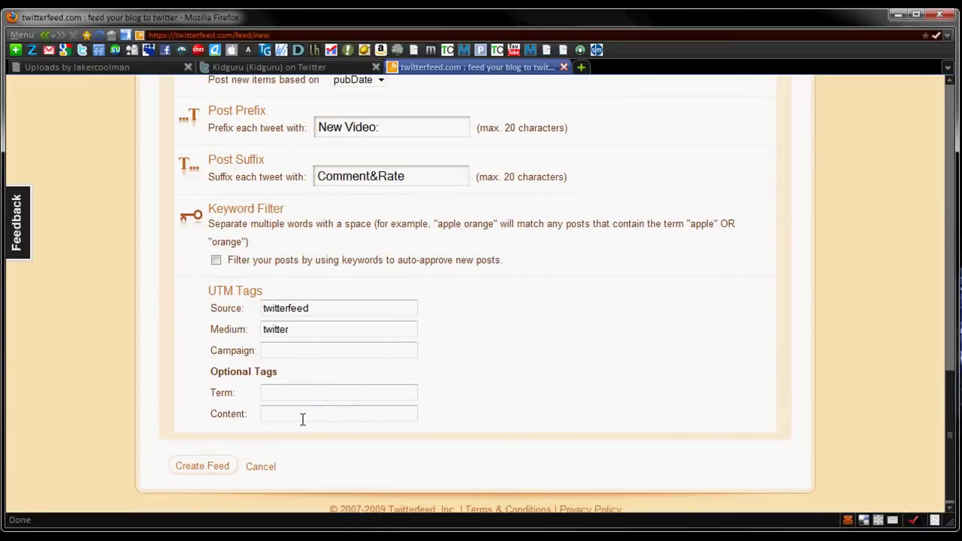
scroll(301, 419, "down", 1)
left_click(217, 460)
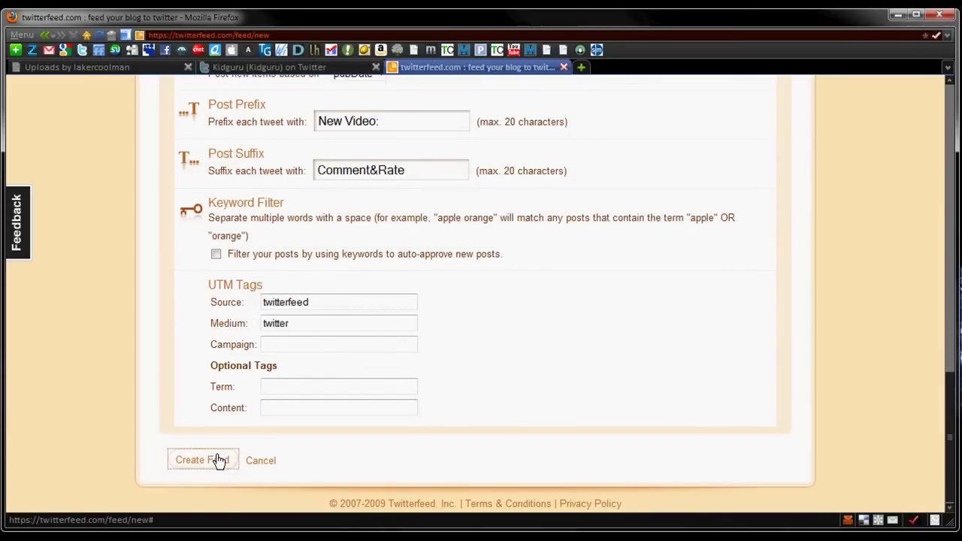
- Scroll through the success message and the four listed feeds, then back to the top
scroll(284, 407, "up", 4)
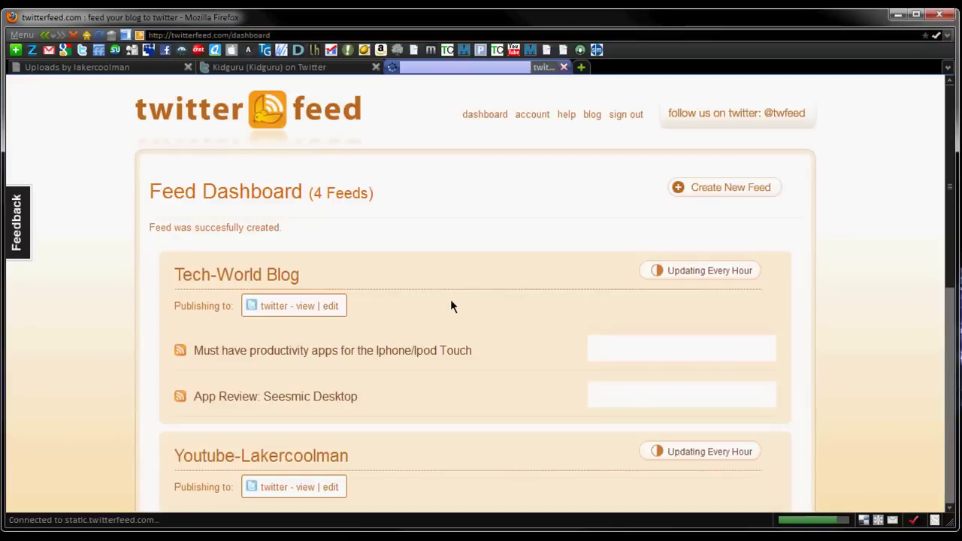
scroll(449, 311, "down", 4)
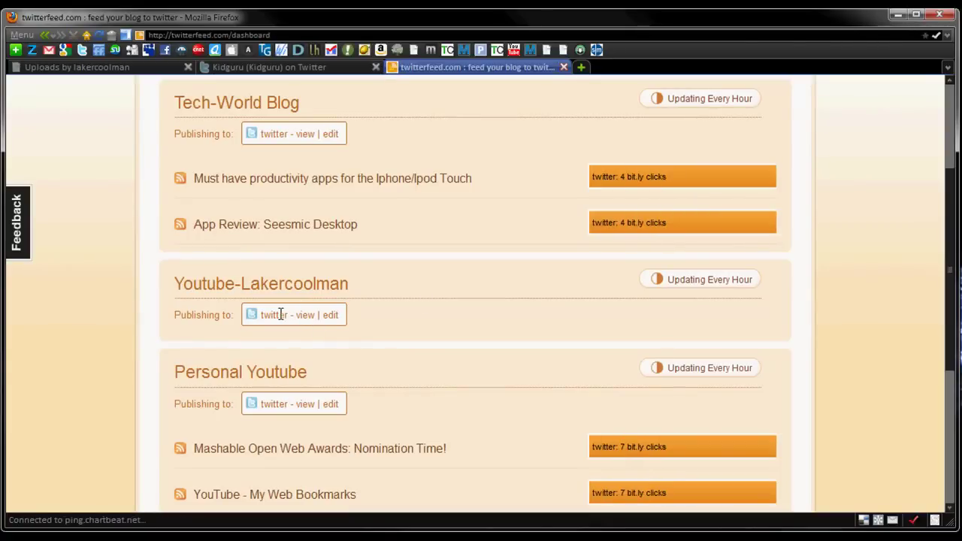
scroll(288, 320, "down", 1)
scroll(289, 319, "down", 1)
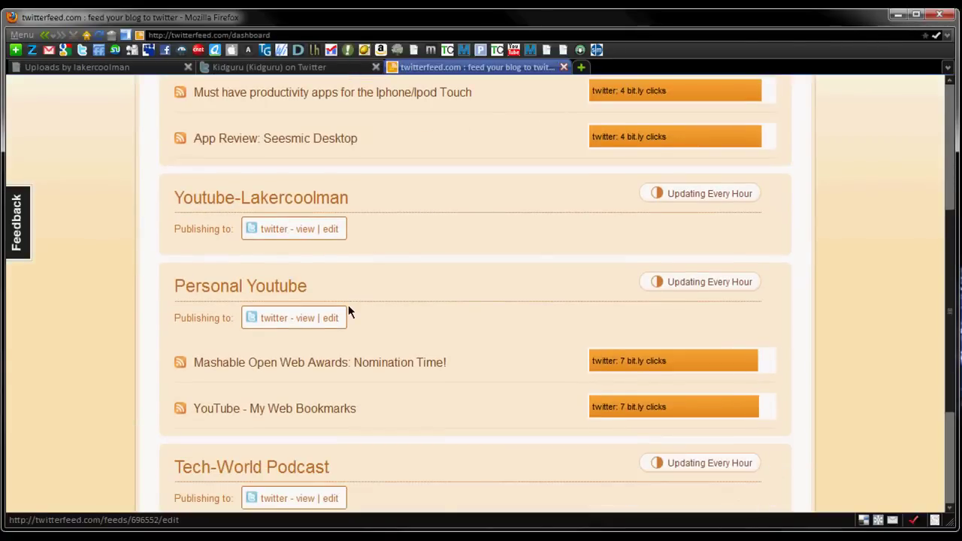
scroll(357, 303, "down", 2)
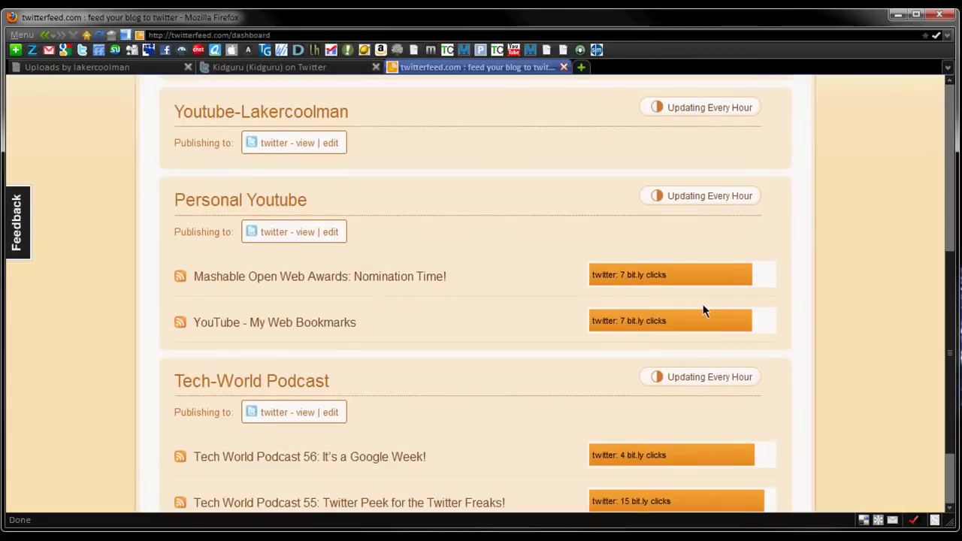
scroll(676, 335, "down", 2)
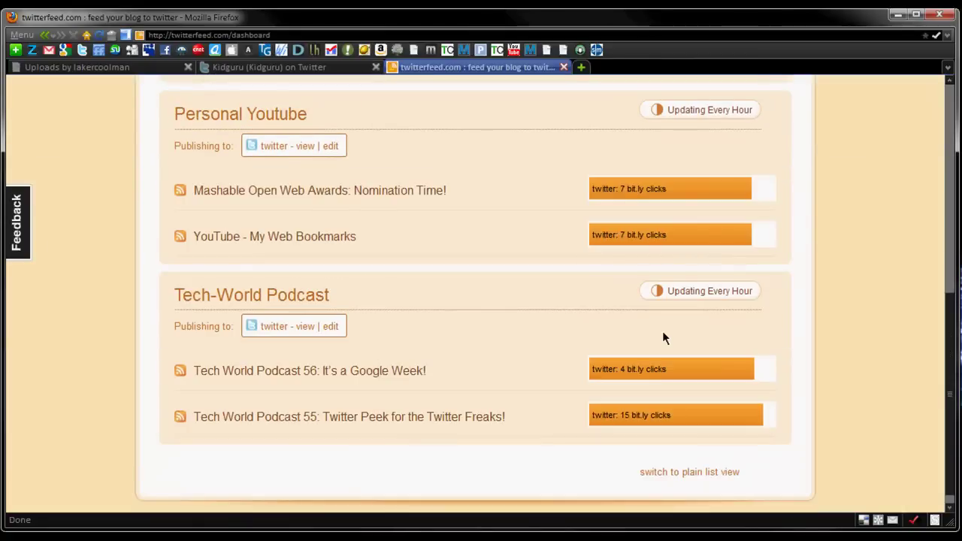
scroll(283, 303, "up", 12)
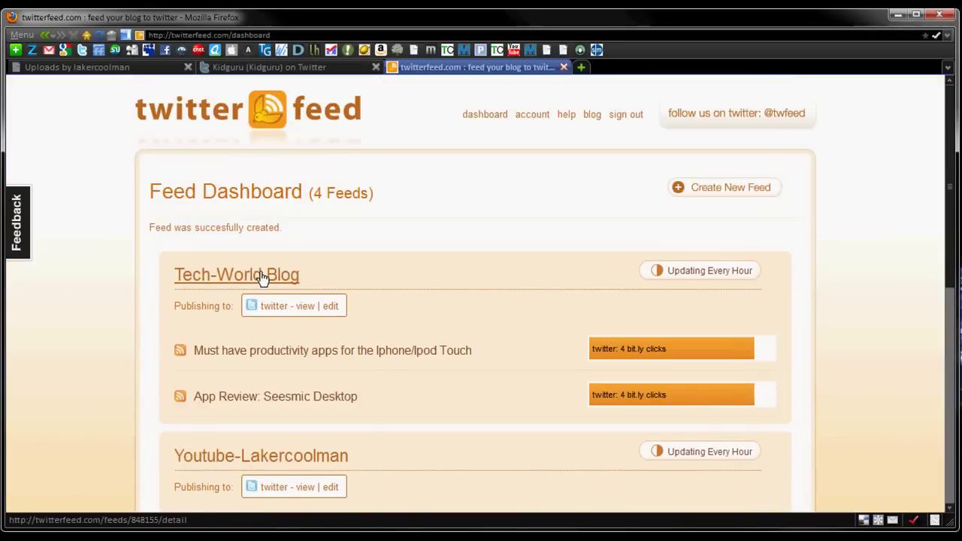
- Open the Twitter profile timeline and highlight the new video tweet
left_click(278, 71)
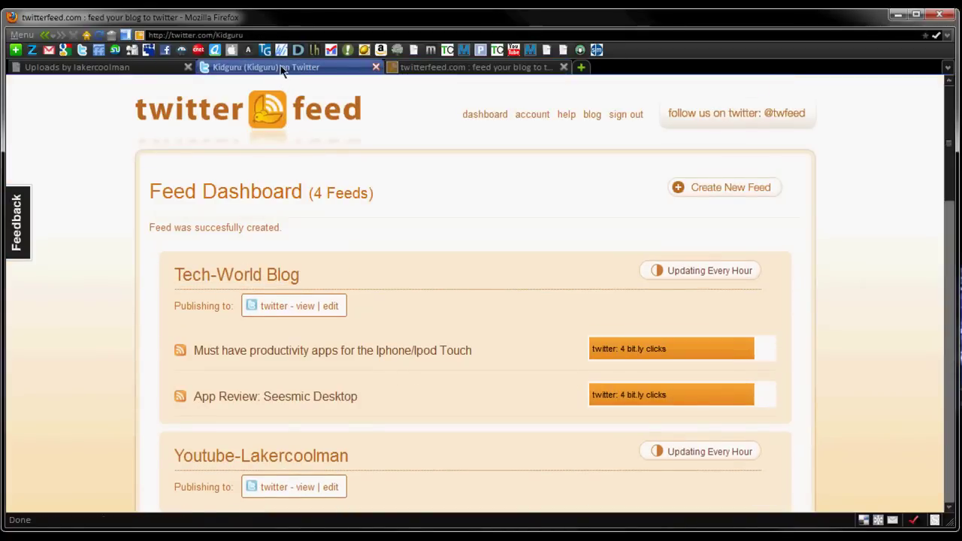
scroll(291, 342, "down", 1)
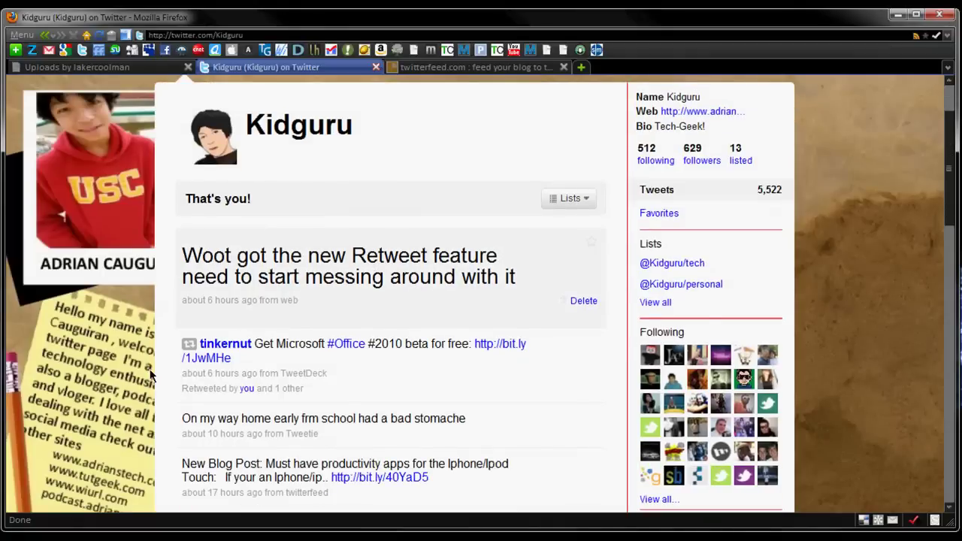
scroll(301, 413, "down", 1)
scroll(433, 453, "down", 1)
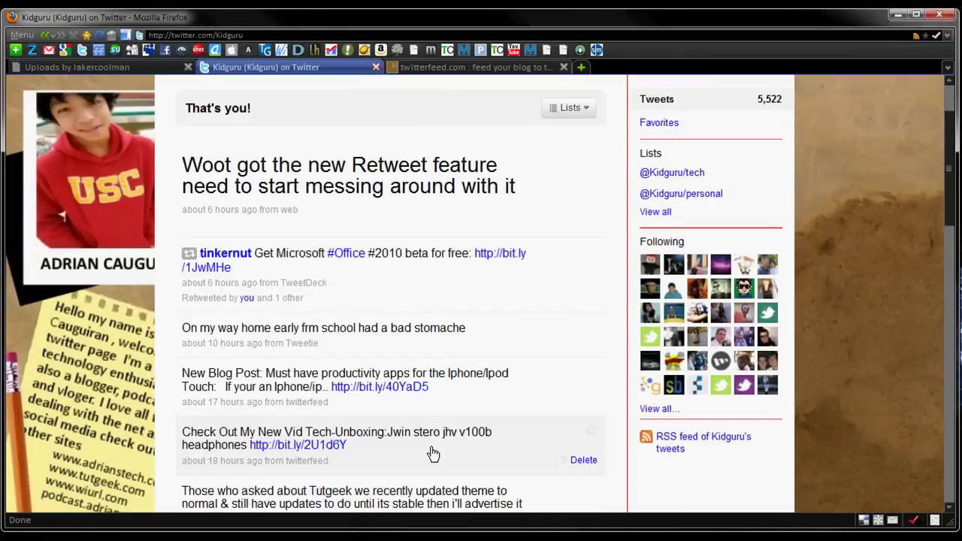
scroll(440, 481, "up", 1)
scroll(175, 411, "down", 1)
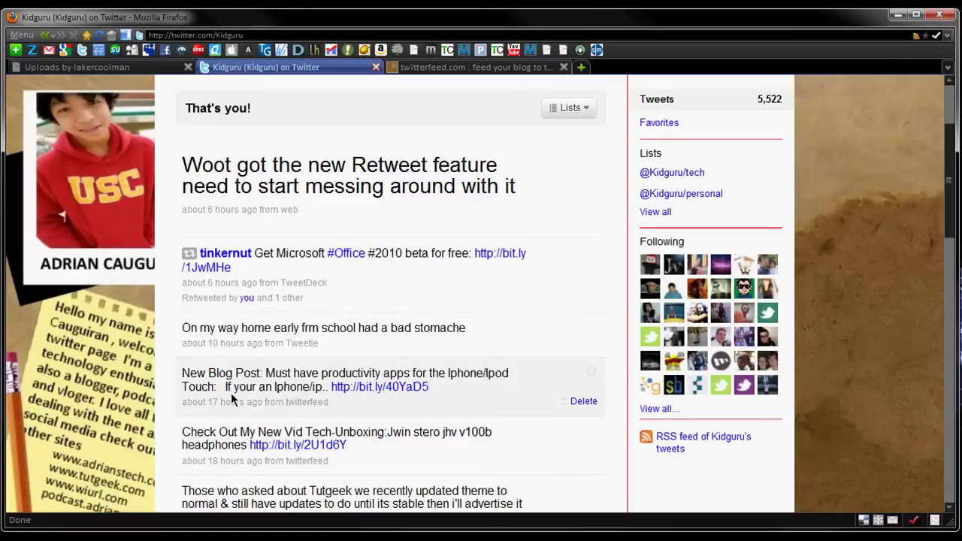
left_click_drag(365, 453, 161, 438)
left_click(228, 444)
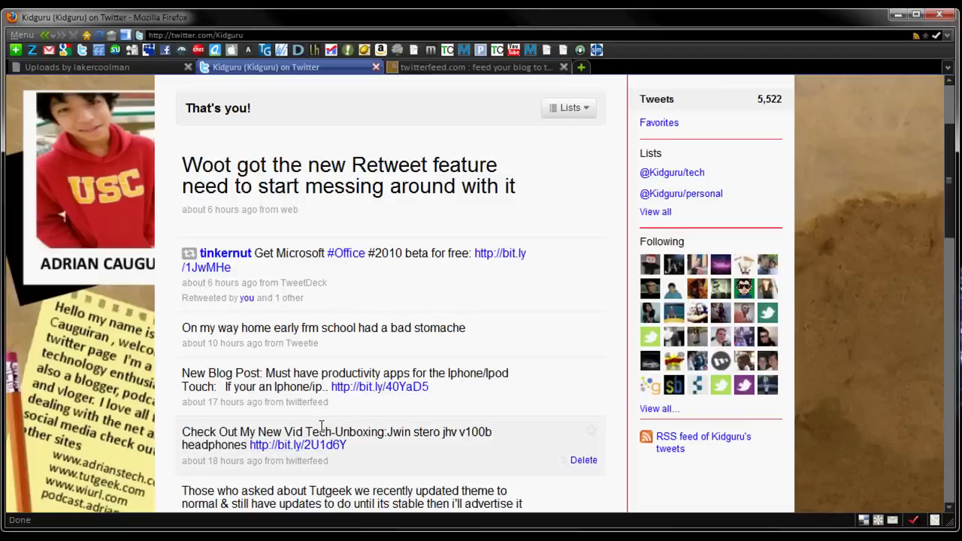
- Scroll further down and point out a tweet marked as posted via twitterfeed
scroll(321, 426, "down", 1)
scroll(321, 434, "down", 1)
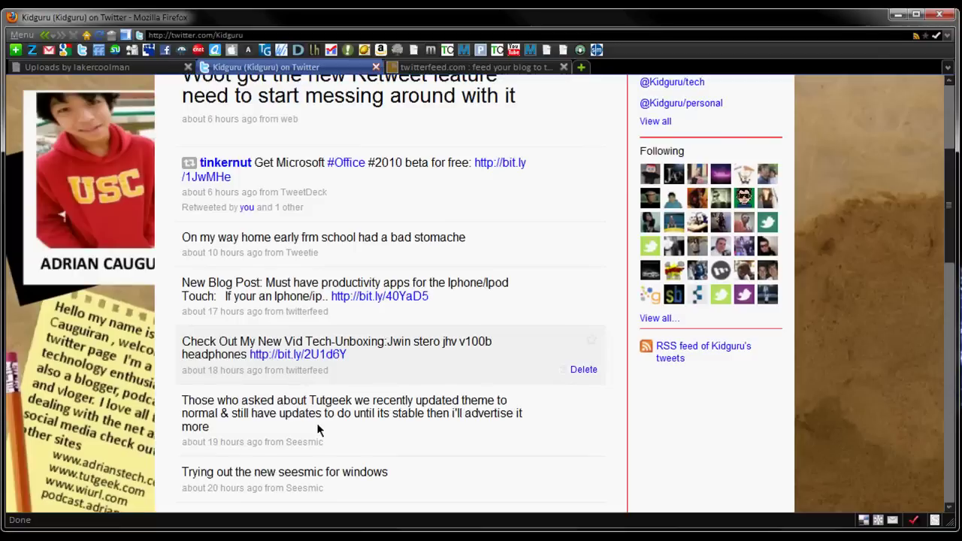
scroll(242, 457, "down", 1)
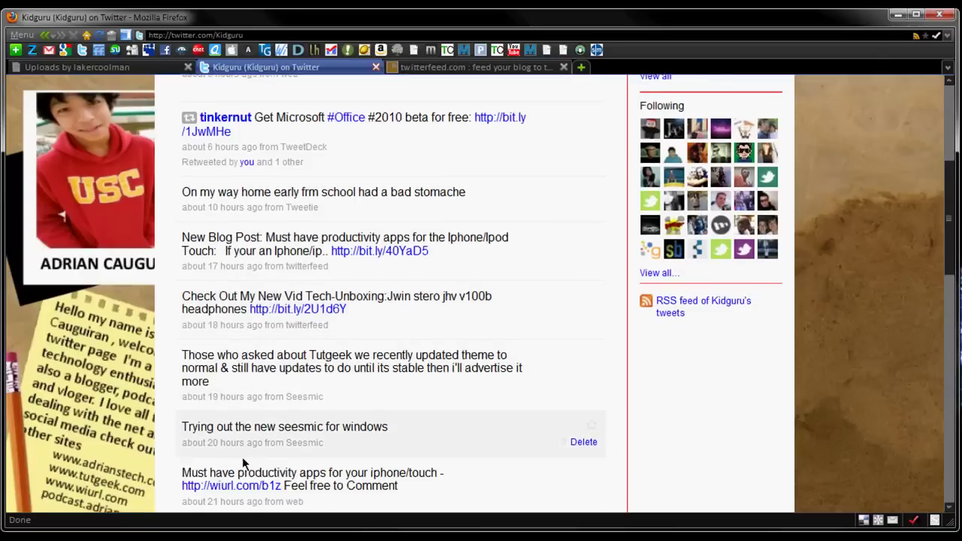
scroll(294, 472, "down", 1)
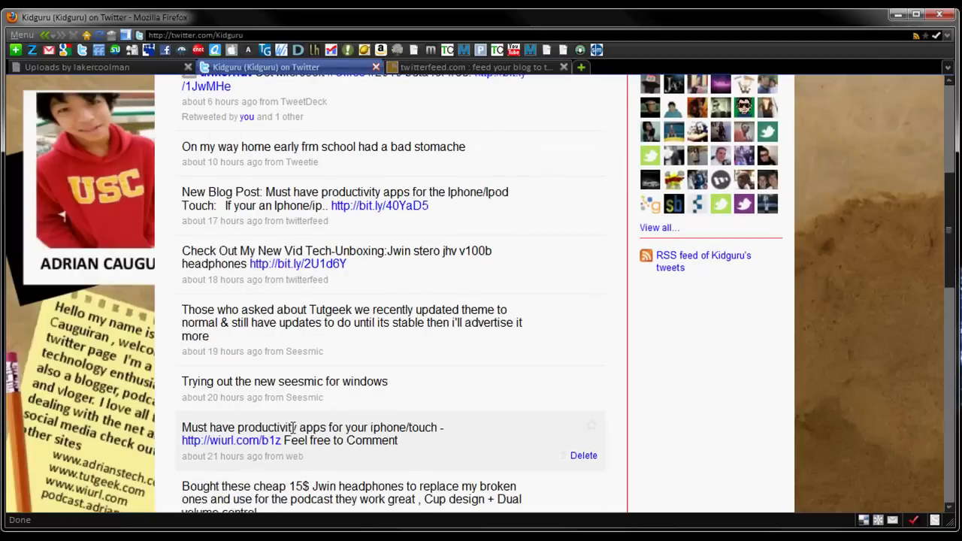
left_click_drag(285, 279, 365, 285)
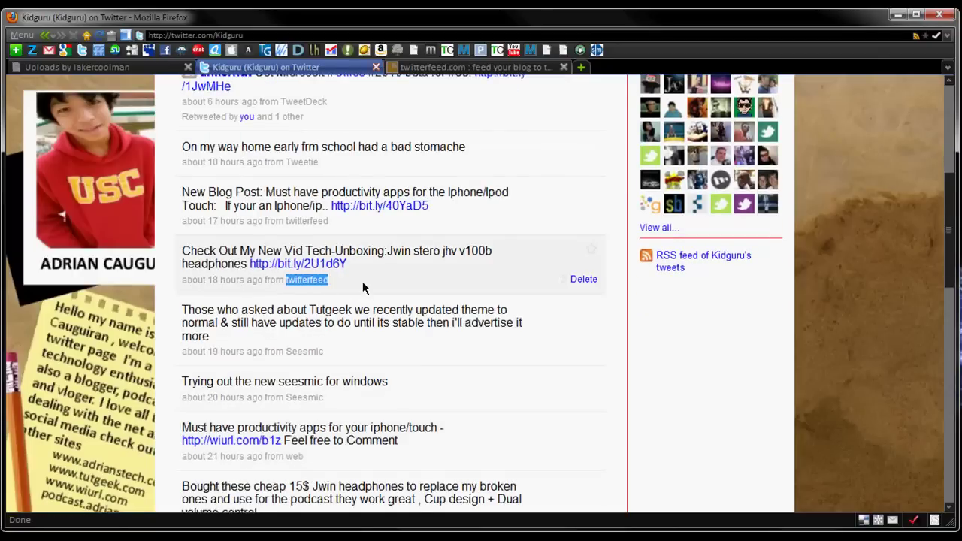
left_click(363, 287)
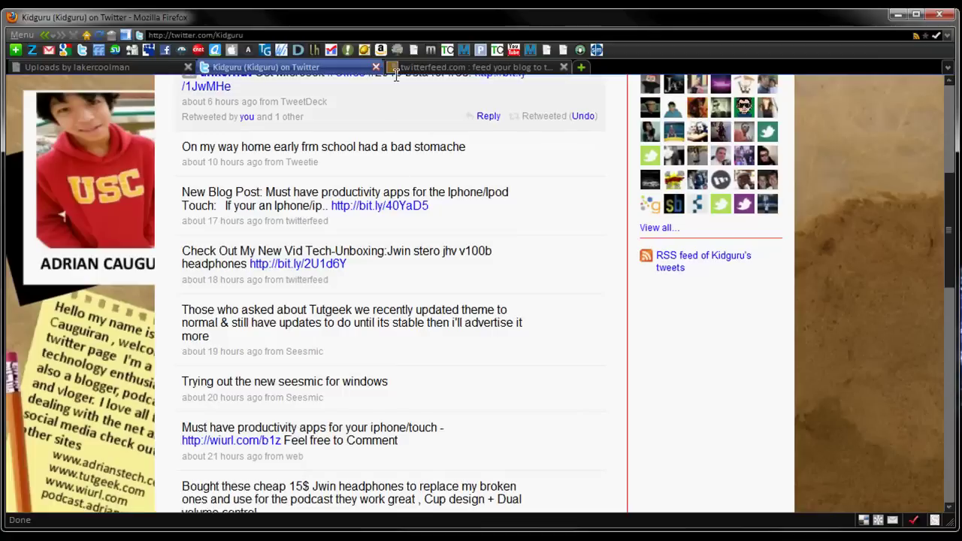